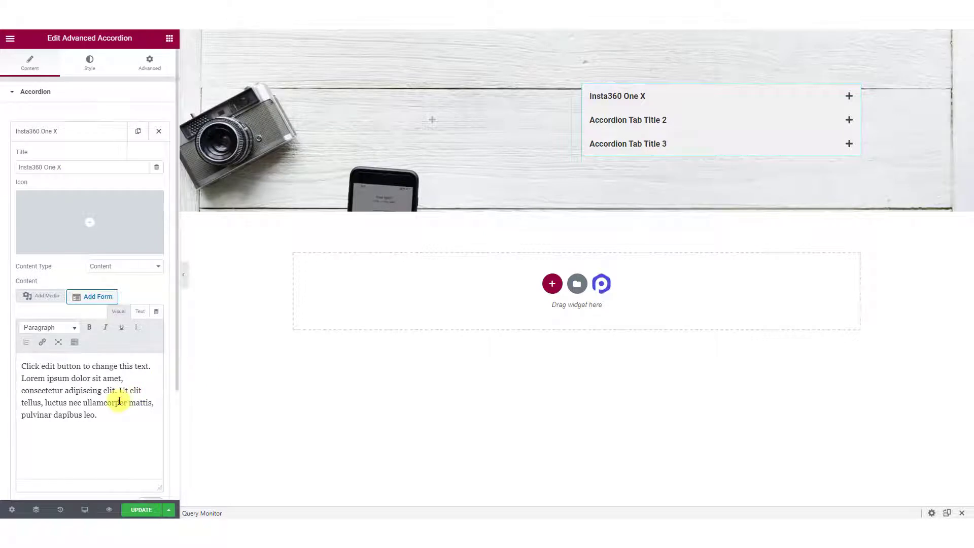
Replace the Insta360 One X content with a bold line "The best 360-degree camera" and a sentence praising its image quality, design and app.
key("ctrl+a")
type("The best 360-degree camera Great image quality, thoughtful design, and a fantastic and feature-filled app make the One X the best all-around 360 camera.")
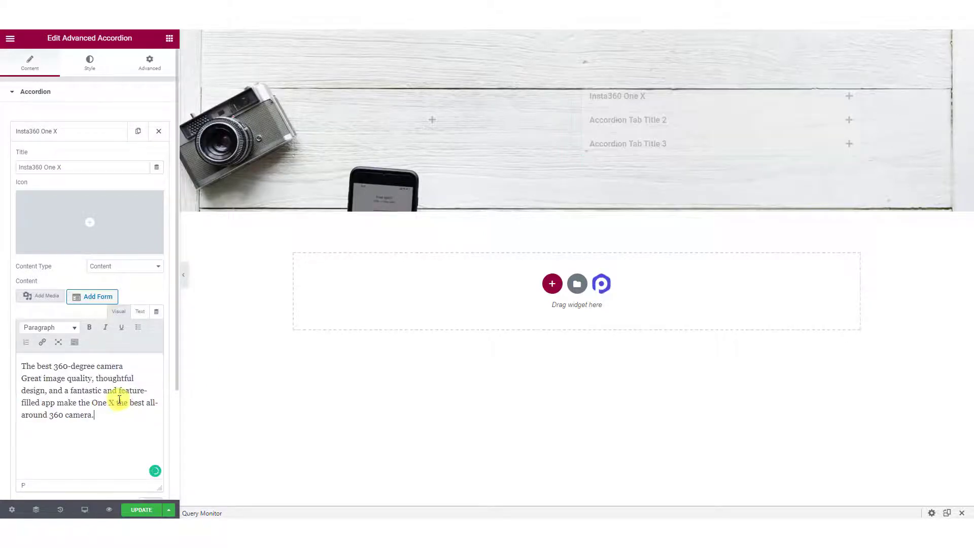
left_click(642, 99)
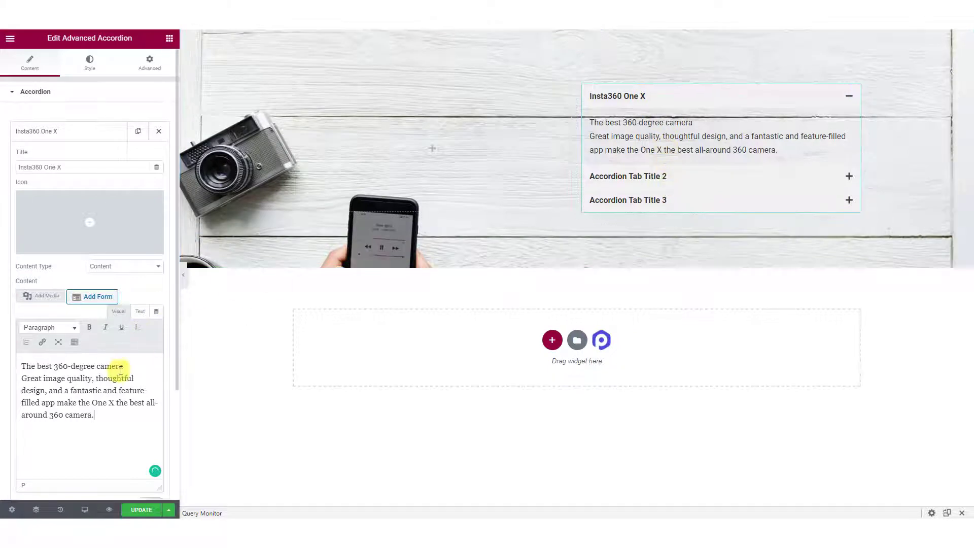
left_click_drag(124, 365, 19, 365)
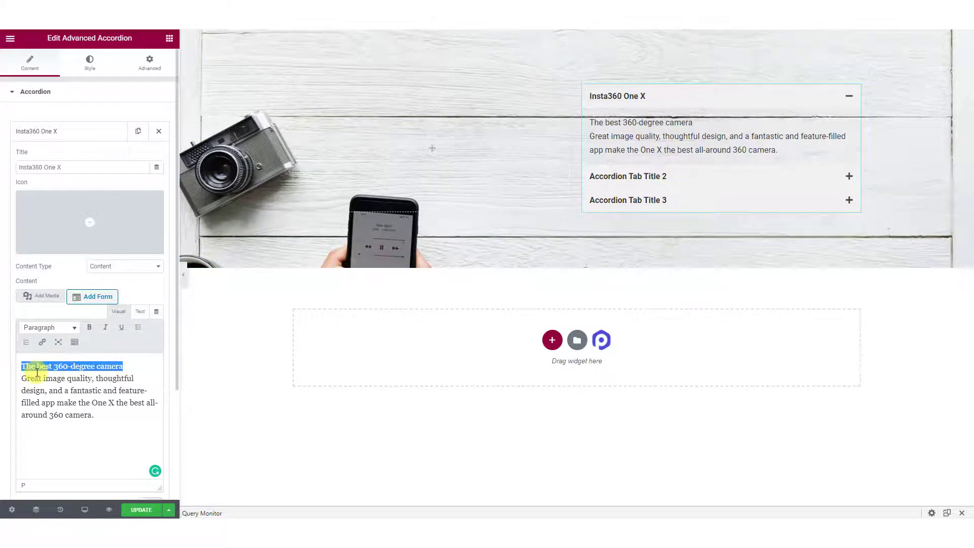
key("ctrl+b")
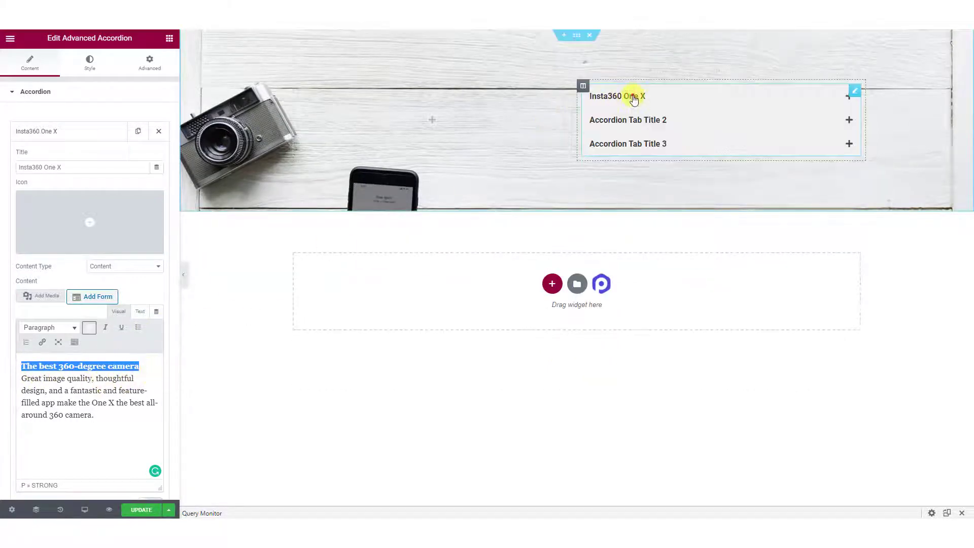
left_click(633, 100)
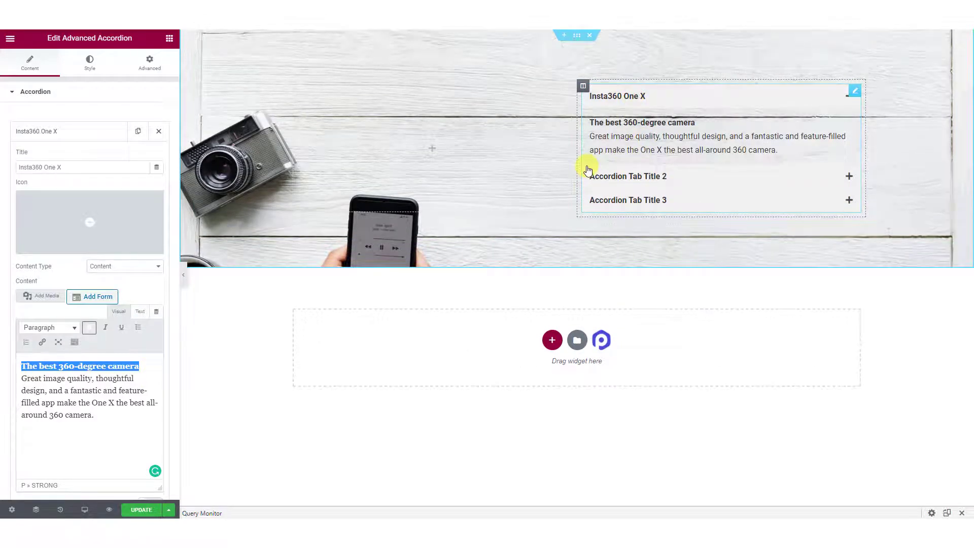
Make the Insta360 One X accordion item active by default.
scroll(146, 211, "down", 3)
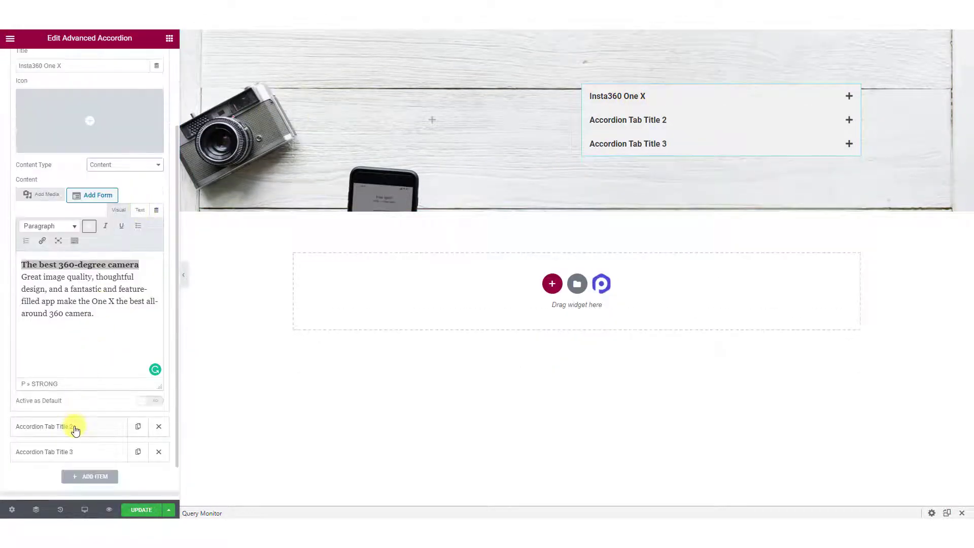
left_click(153, 401)
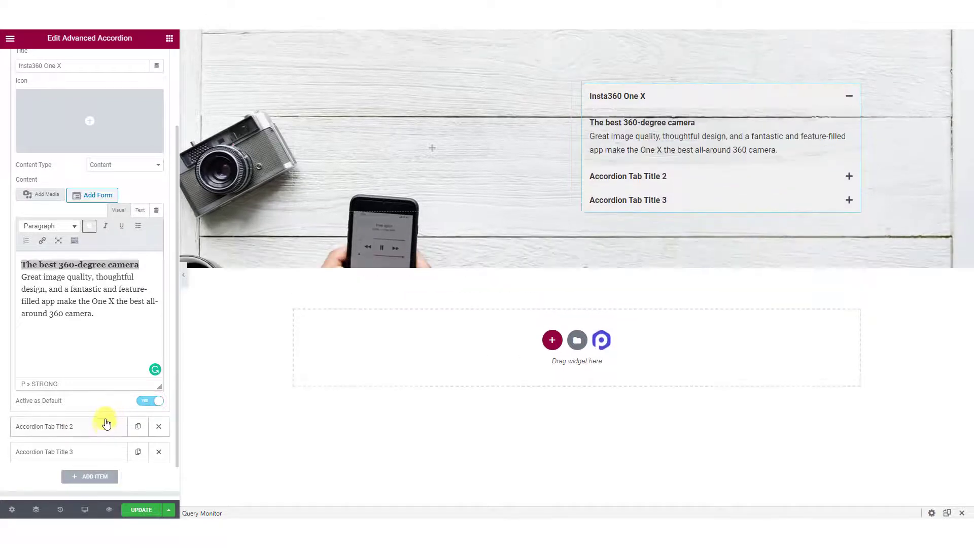
Rename the second accordion item to "Ricoh Theta V", keeping its content type as Content.
left_click(105, 428)
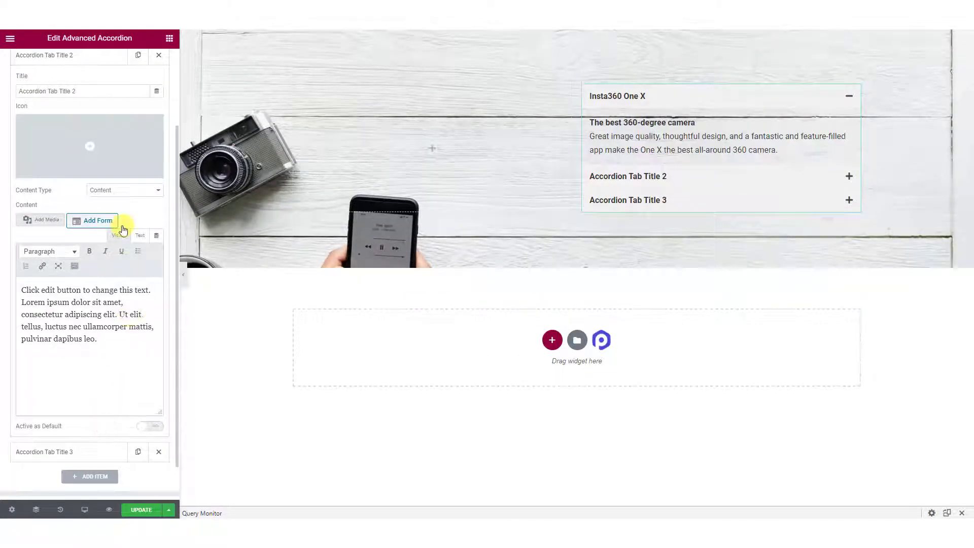
scroll(124, 224, "up", 2)
left_click(107, 241)
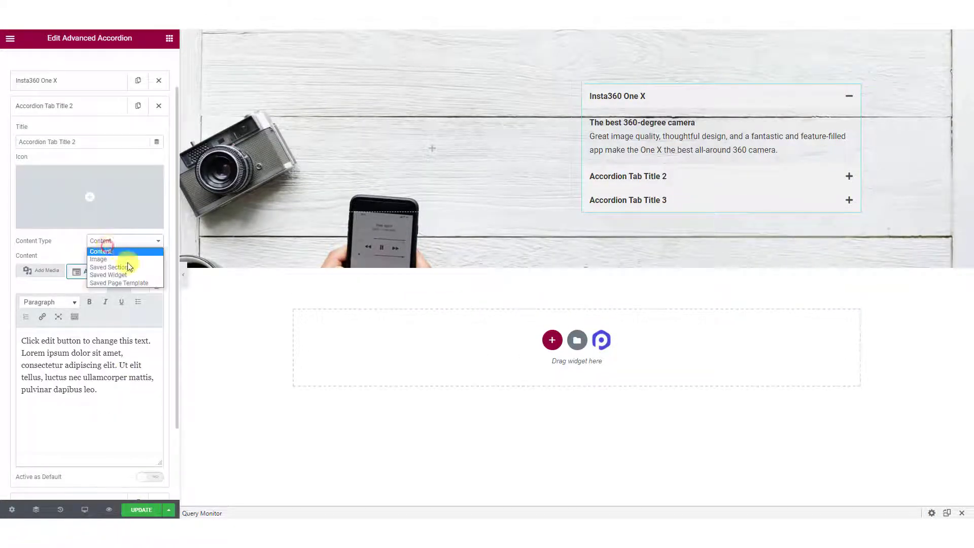
left_click(67, 254)
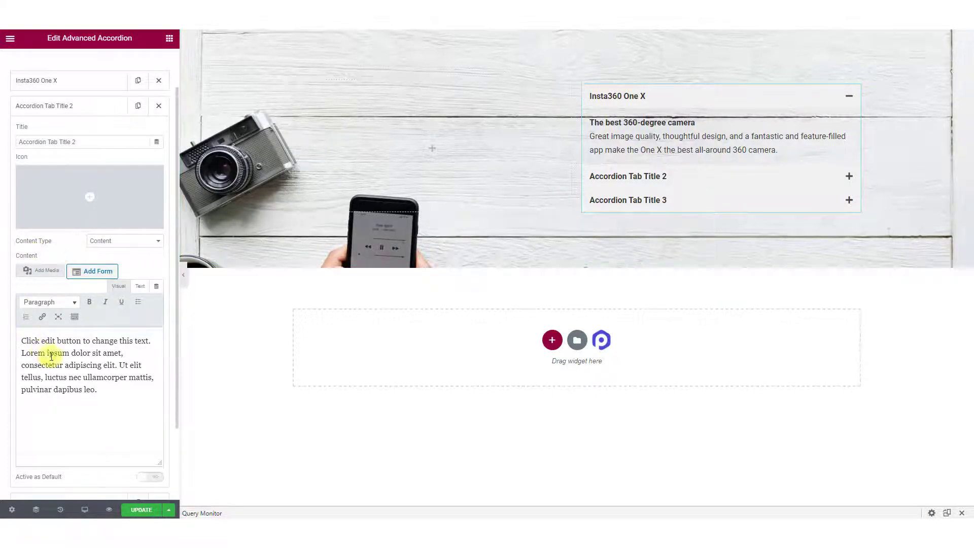
left_click(109, 388)
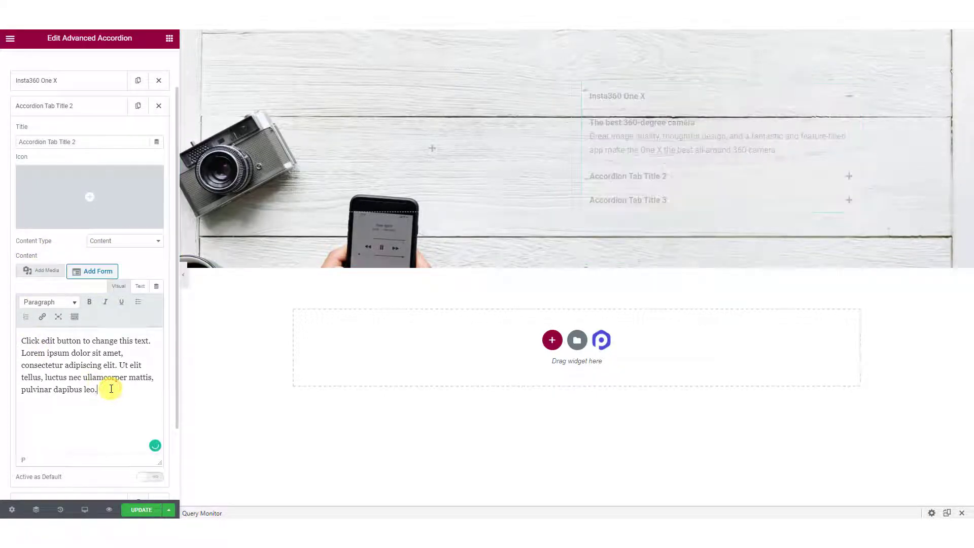
triple_click(90, 141)
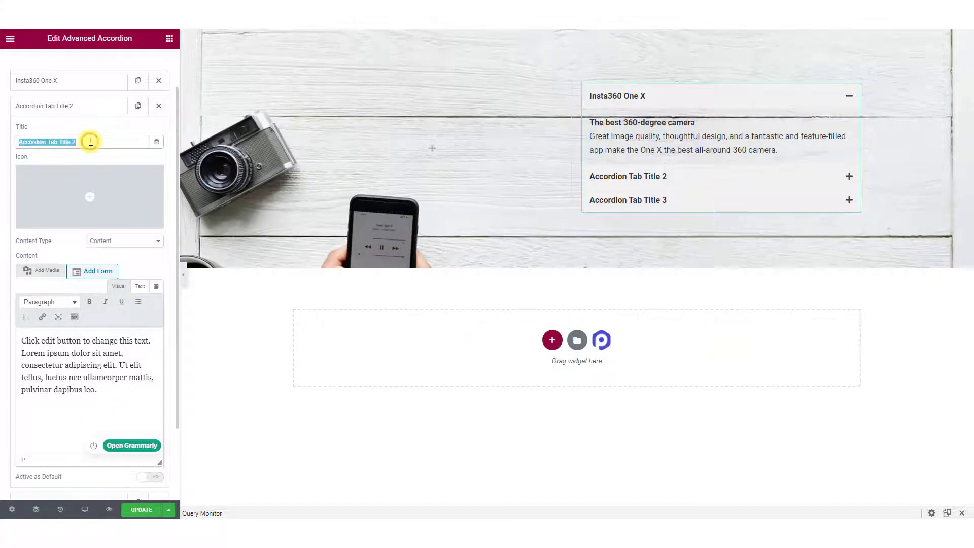
type("Ricoh Theta V")
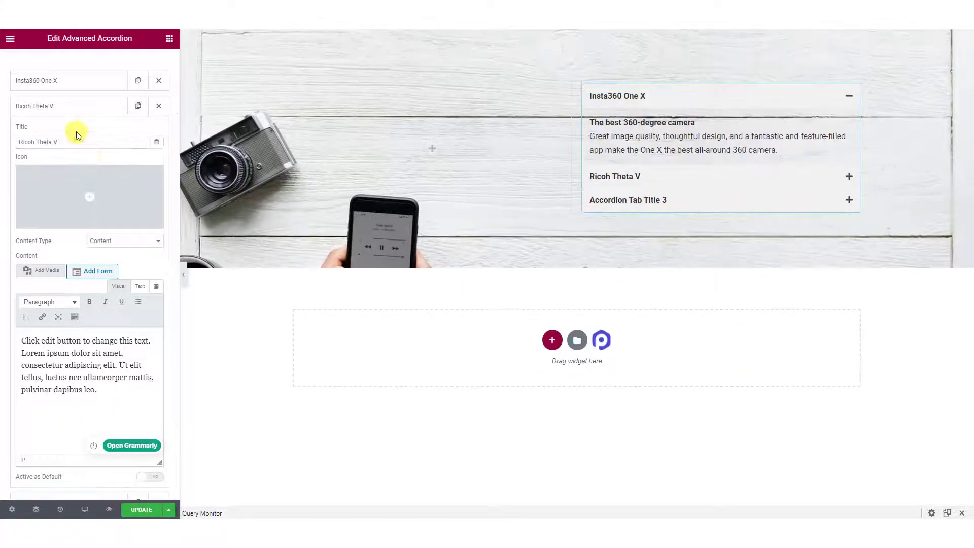
Replace the Ricoh content with bold "Fewer features but great image quality" and "Easy to use with great image quality and 360 stitching performance with photos and videos.".
triple_click(79, 359)
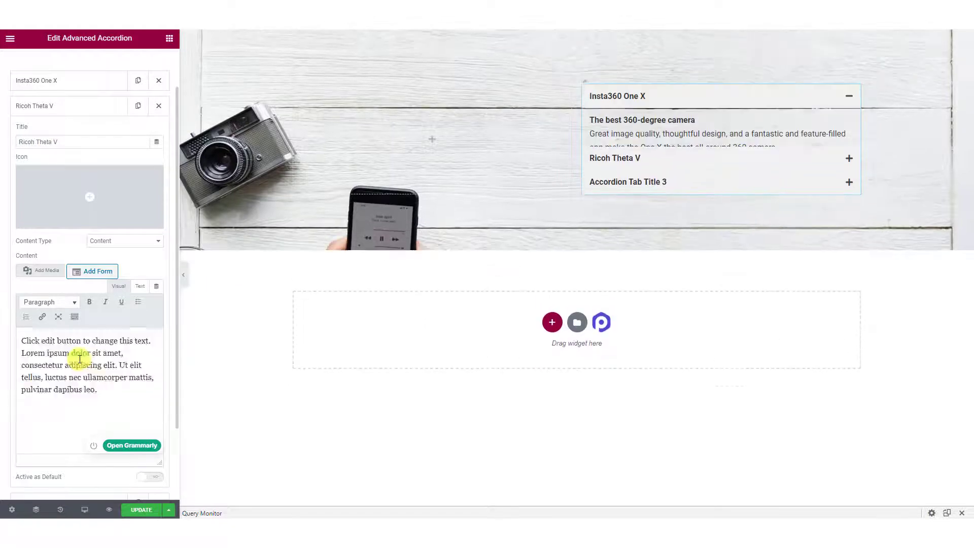
type("Fewer features but great image quality Easy to use with great image quality and 360 stitching performance with photos and videos.")
left_click_drag(61, 352, 20, 346)
key("ctrl+b")
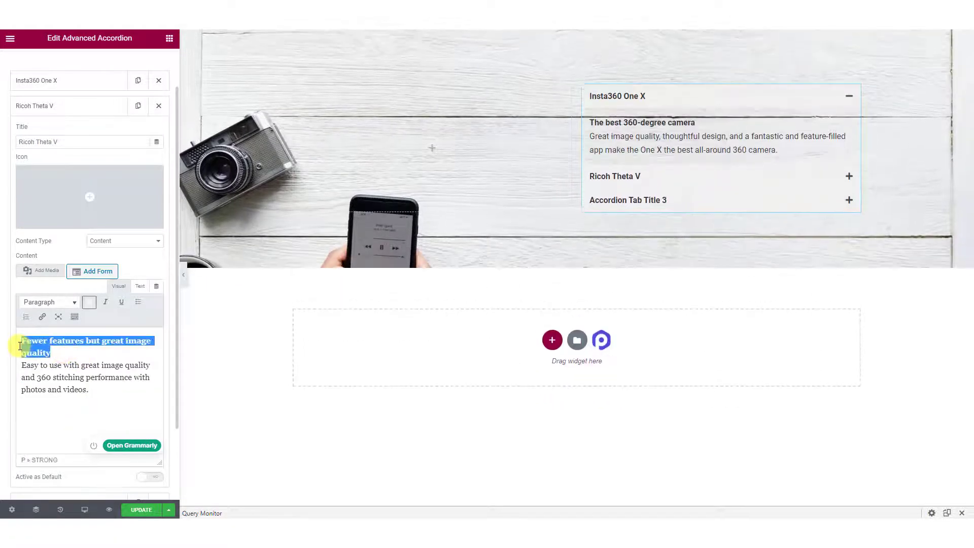
left_click(80, 404)
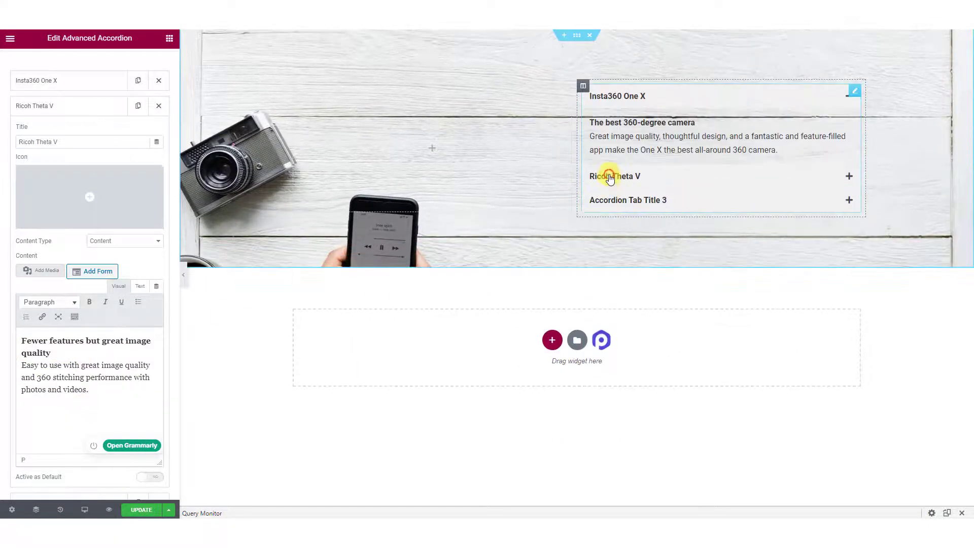
left_click(610, 178)
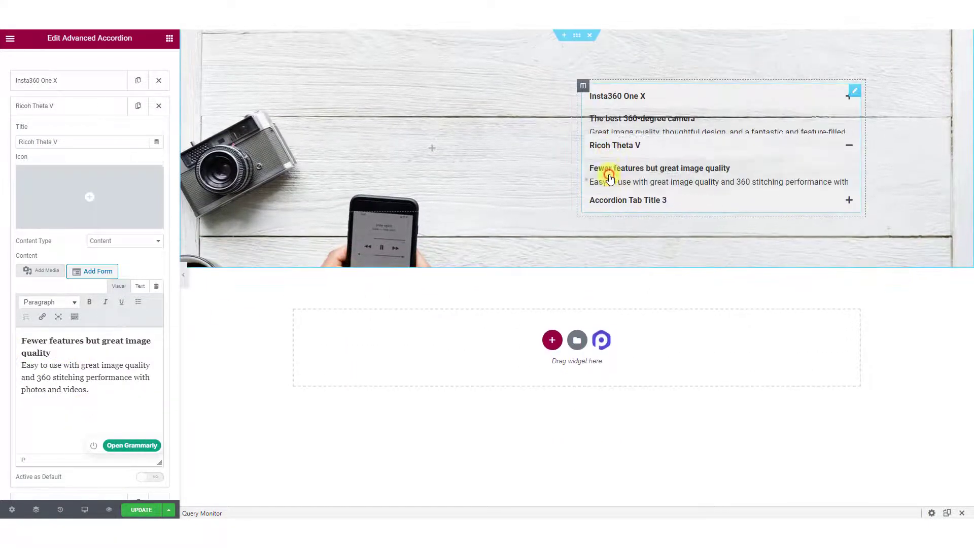
Turn off Active as Default for the Insta360 One X item and expand Ricoh Theta V in the preview.
left_click(69, 81)
left_click(157, 452)
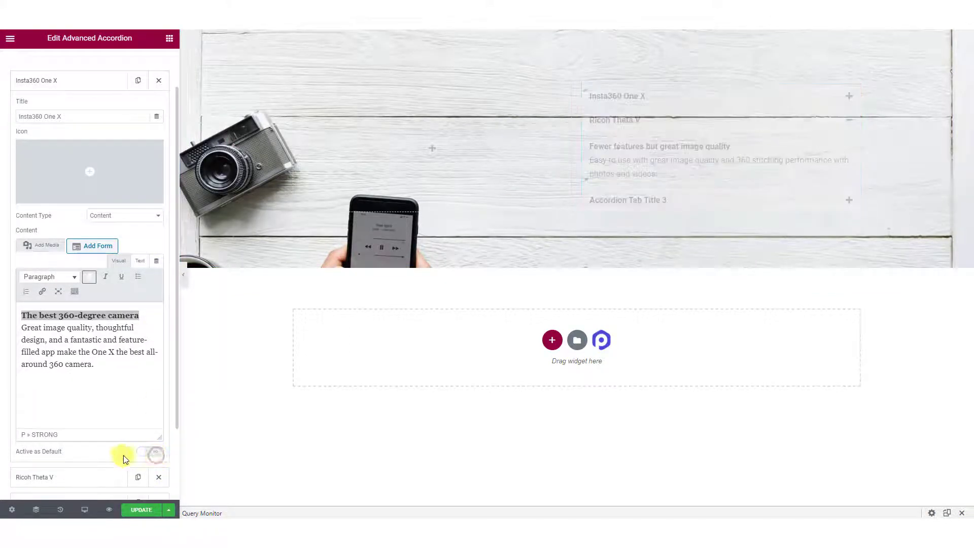
left_click(65, 477)
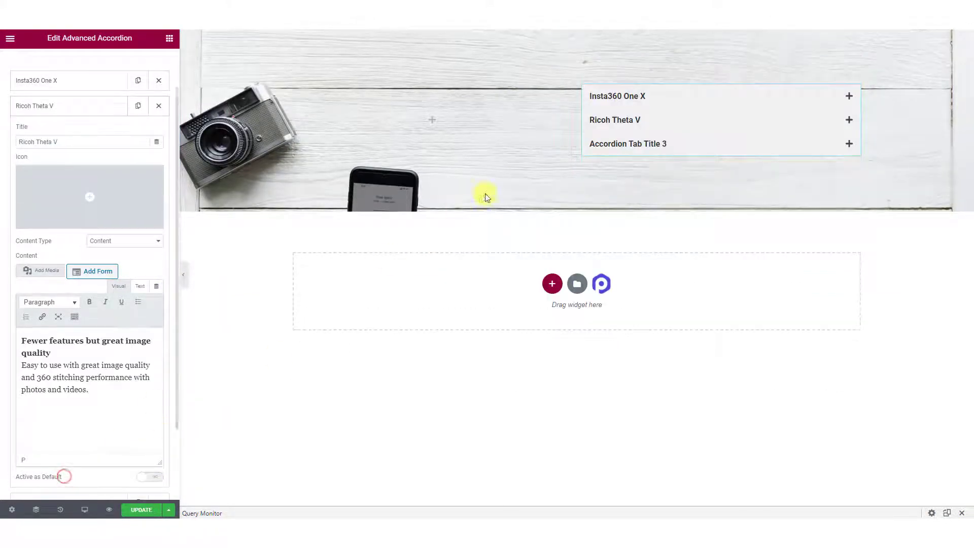
left_click(653, 120)
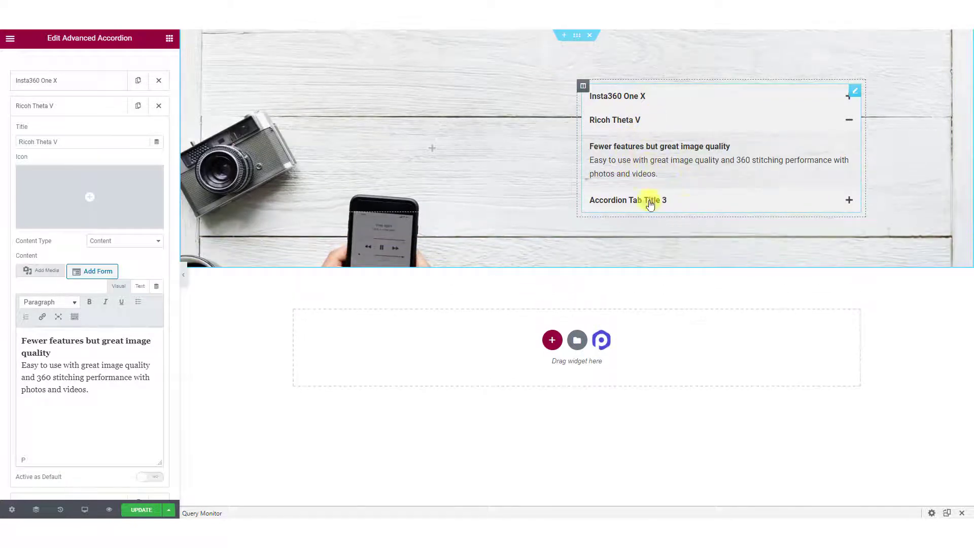
Rename the third accordion item to "Garmin Virb 360".
scroll(71, 486, "down", 1)
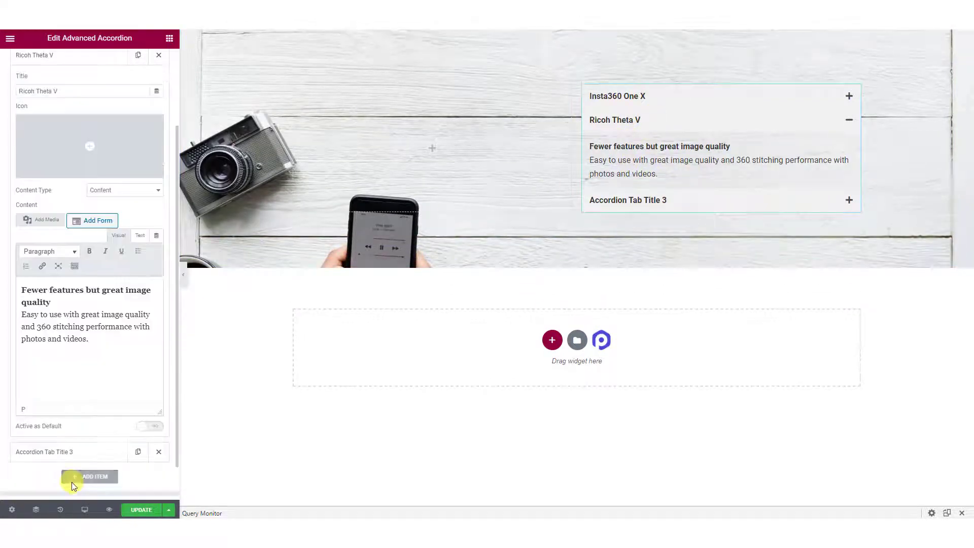
left_click(67, 456)
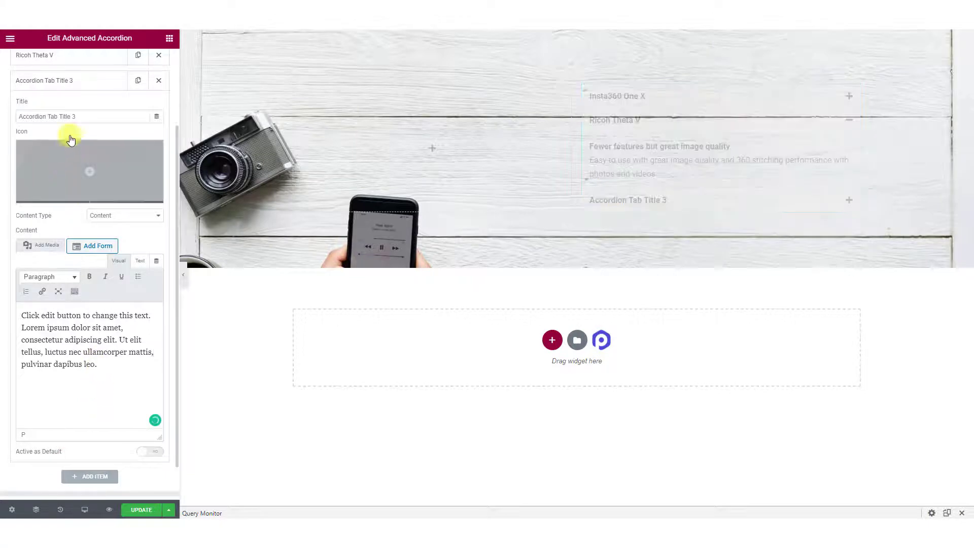
left_click(84, 116)
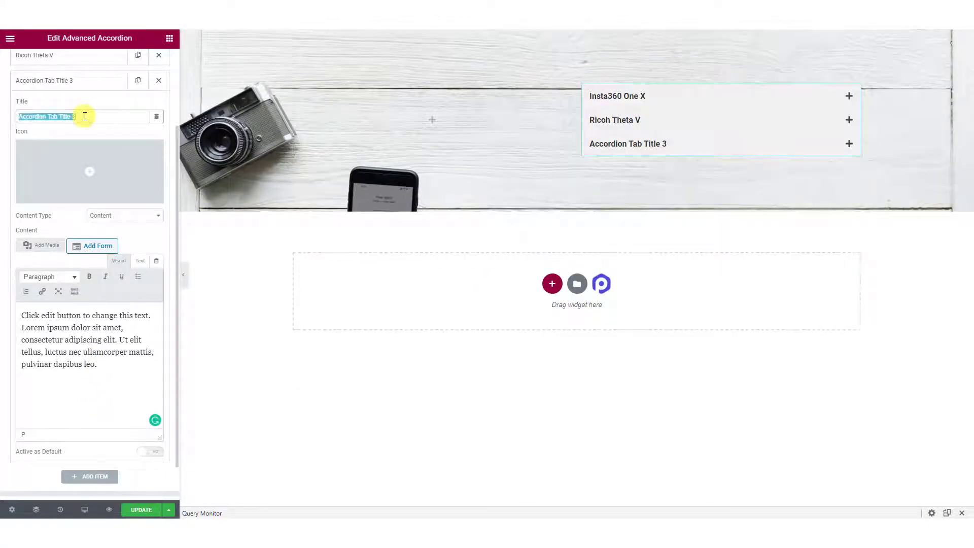
type("Garmin Virb 360")
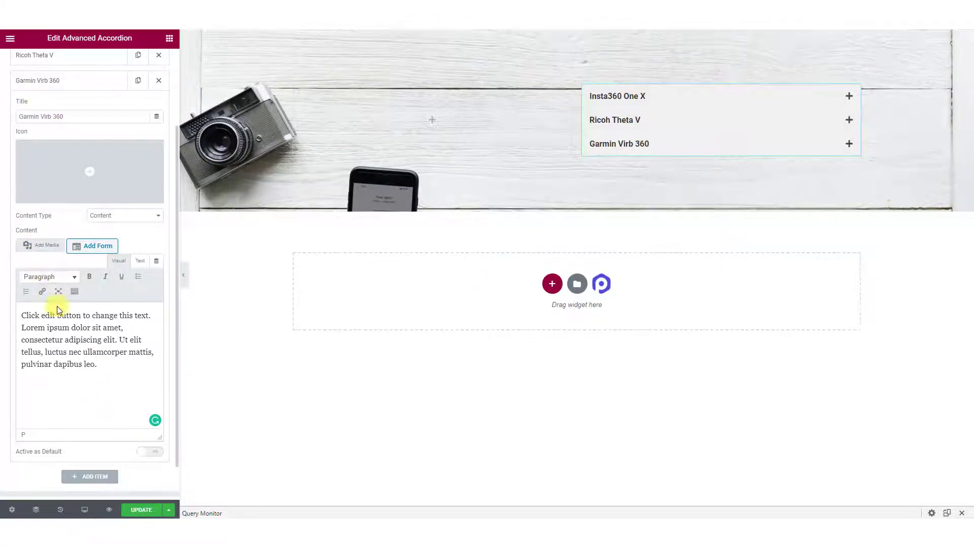
Replace the Garmin Virb 360 content with bold "Rugged, waterproof, and stabilized video" and "This waterproof and rugged action cam just happens to be a 360 camera, too.".
left_click(87, 330)
key("ctrl+a")
type("Rugged, waterproof, and stabilized video This waterproof and rugged action cam just happens to be a 360 camera, too.")
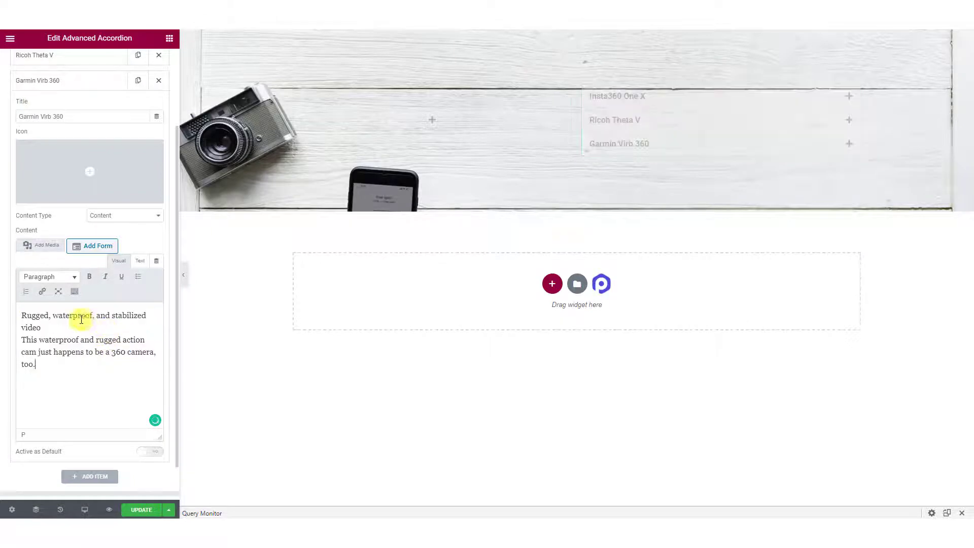
left_click_drag(42, 327, 20, 315)
key("ctrl+b")
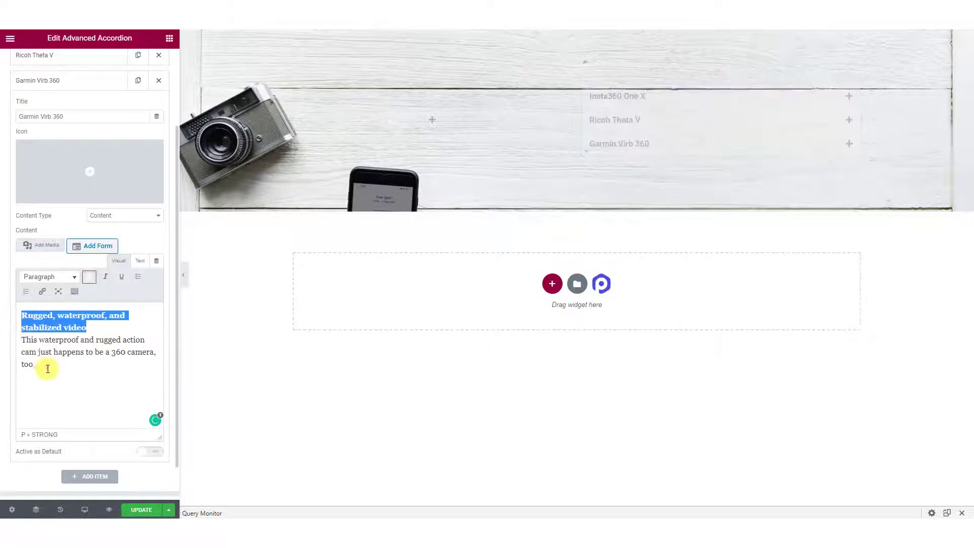
left_click(47, 368)
left_click(692, 147)
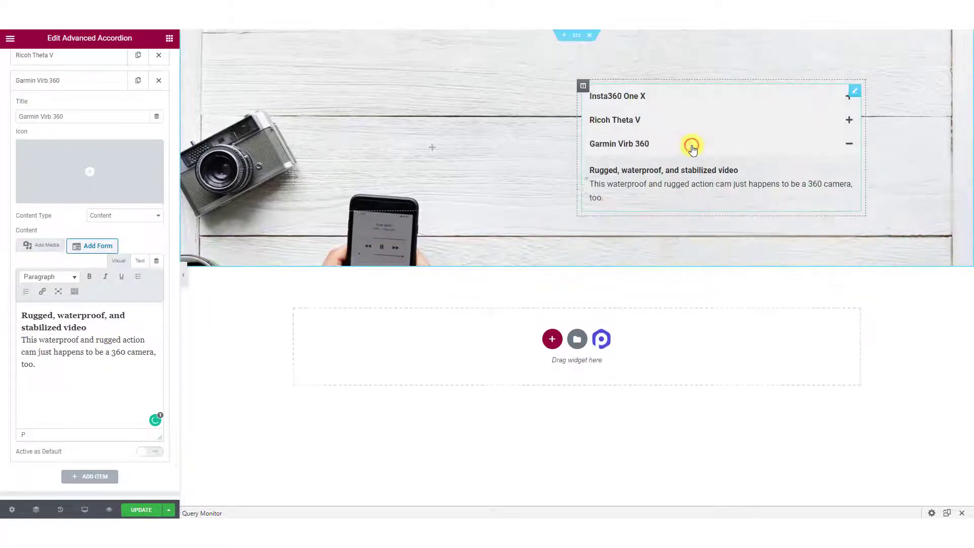
Change the accordion's normal toggle icon to the downward chevron from the recommended icons.
scroll(87, 416, "down", 2)
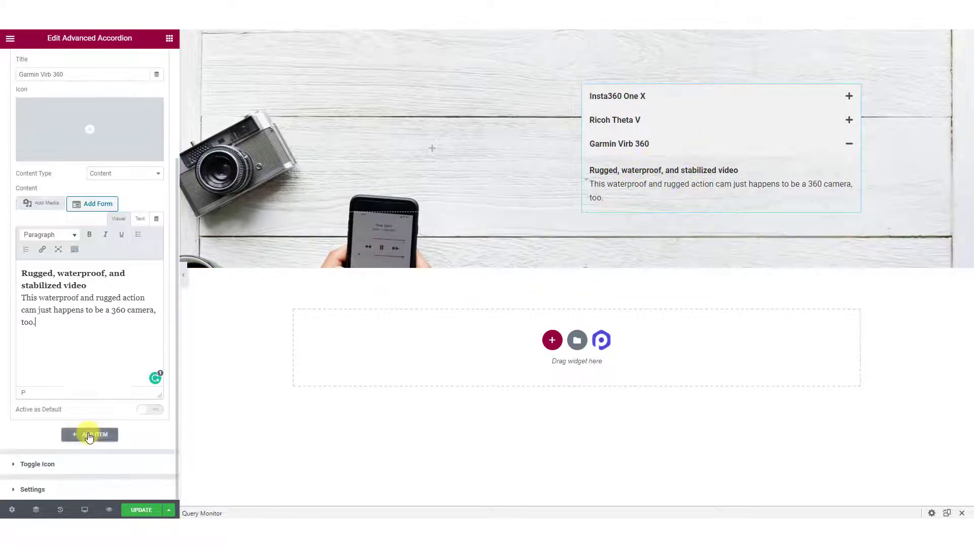
left_click(58, 465)
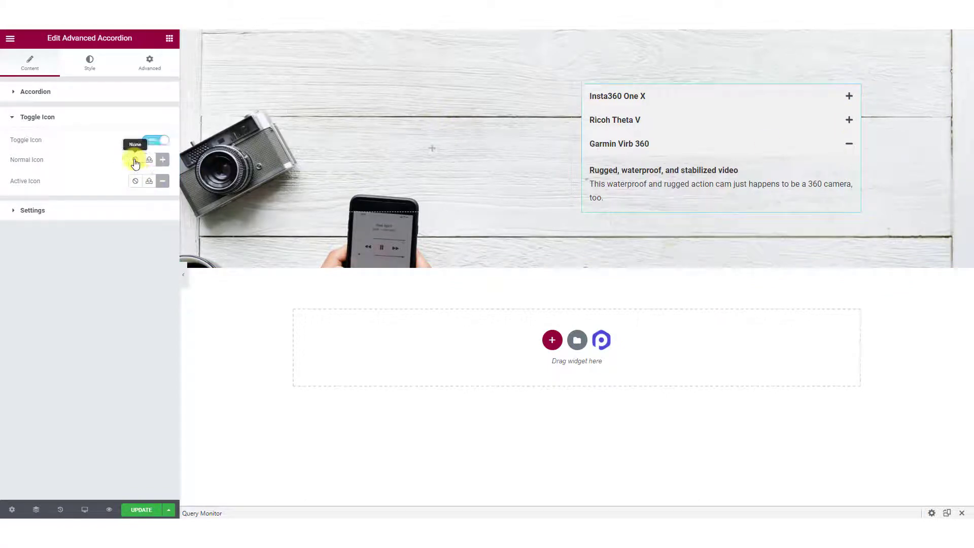
left_click(165, 162)
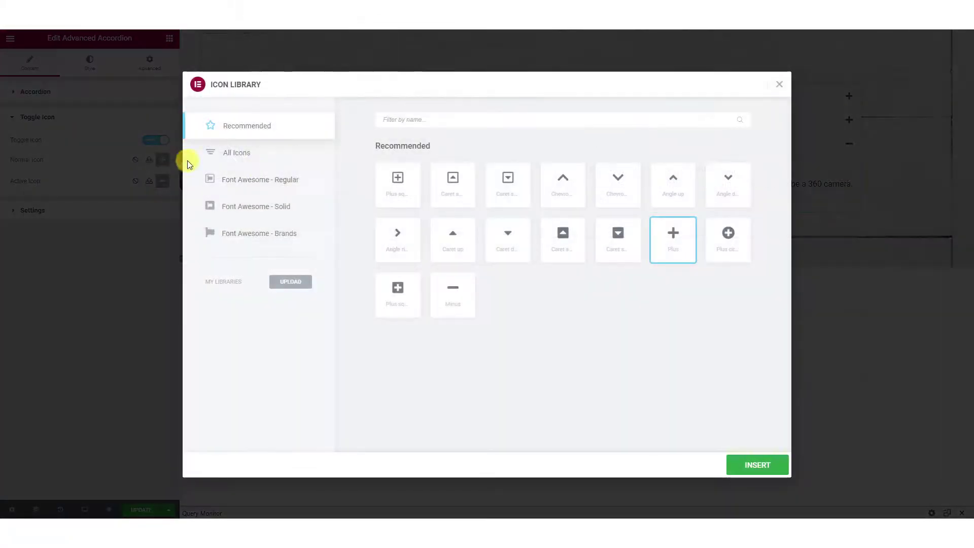
left_click(623, 195)
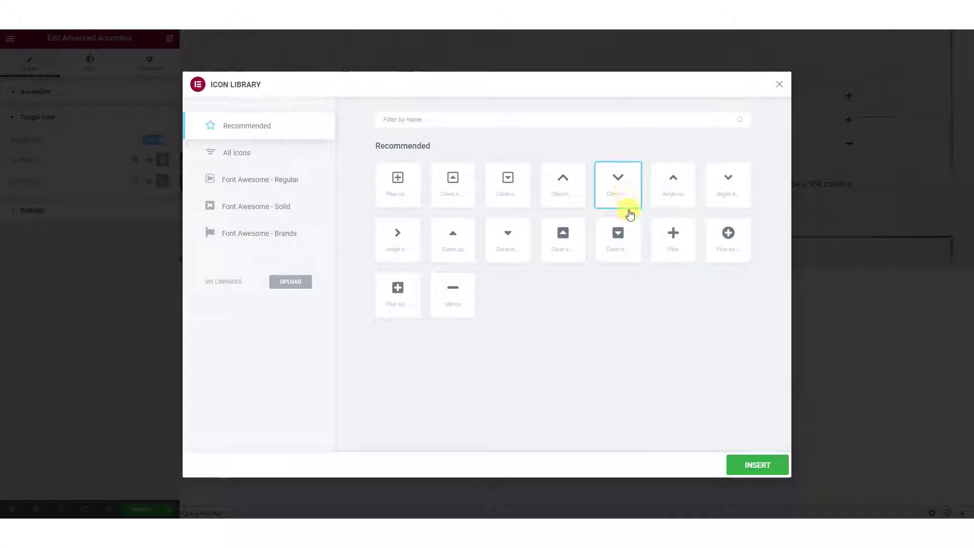
left_click(756, 464)
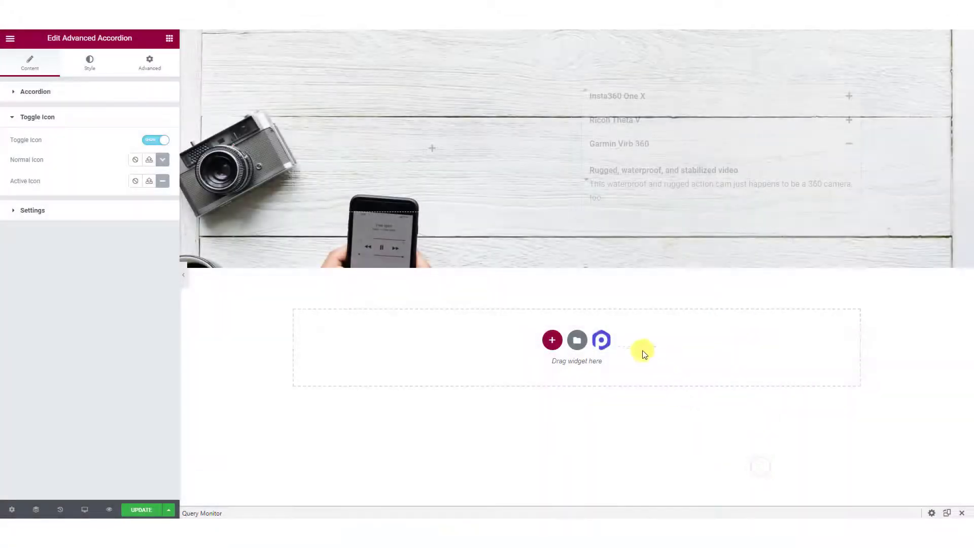
Change the active toggle icon to the upward chevron and expand the Ricoh Theta V item to preview it.
left_click(160, 180)
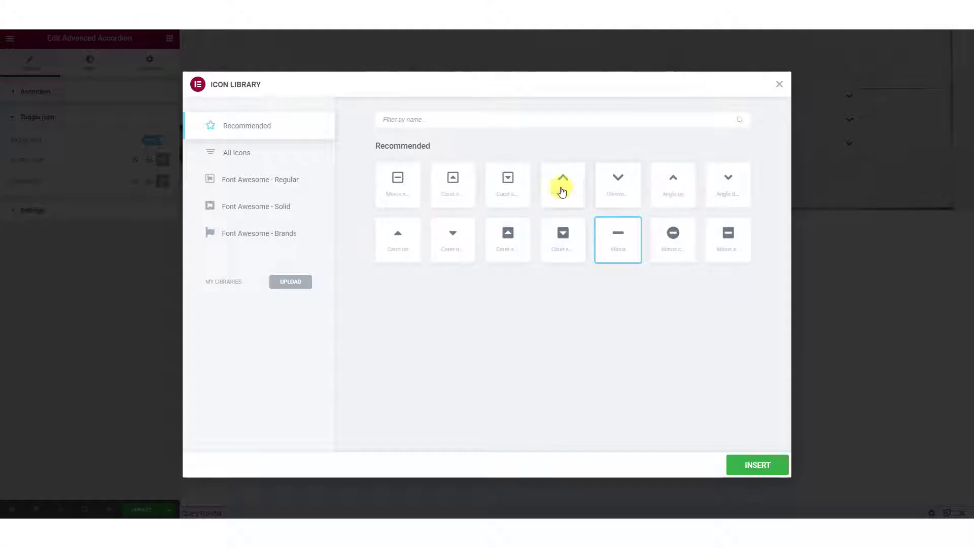
left_click(562, 187)
left_click(760, 469)
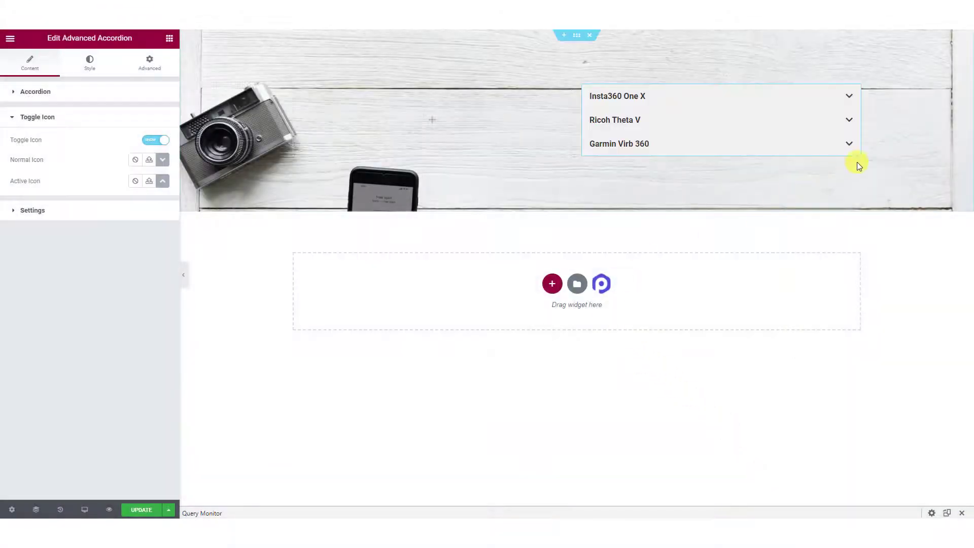
left_click(832, 124)
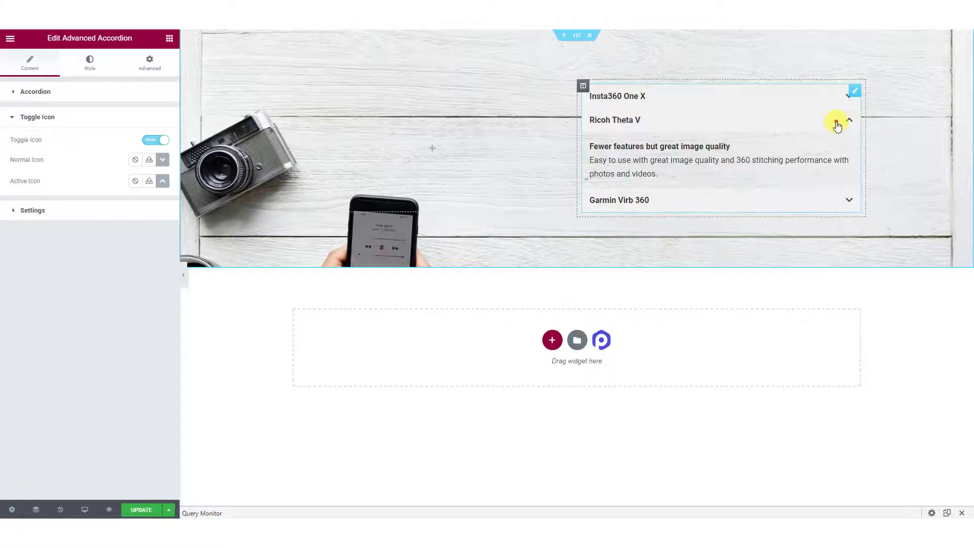
Collapse the previewed accordion items, then review the accordion's type, toggle speed, title tag and item style settings.
left_click(836, 125)
left_click(821, 147)
left_click(823, 150)
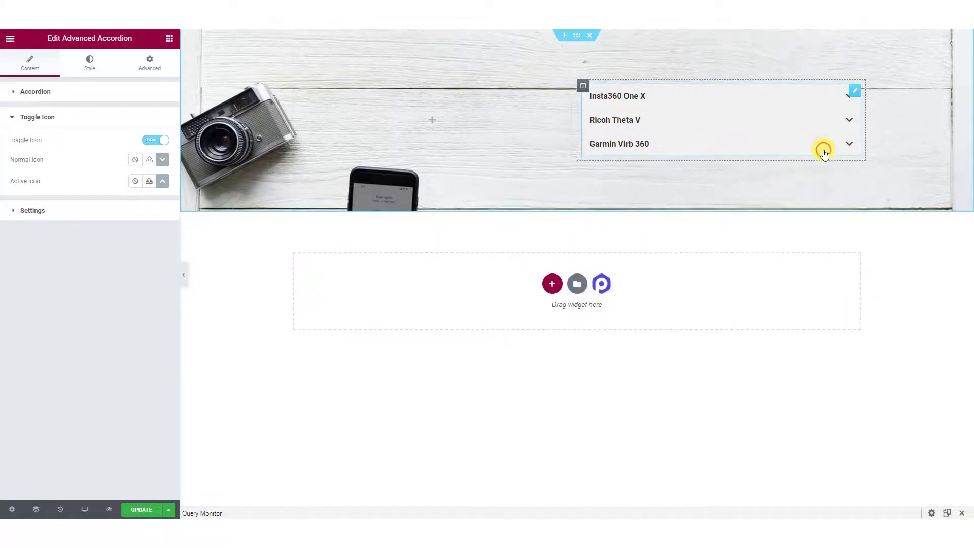
left_click(22, 213)
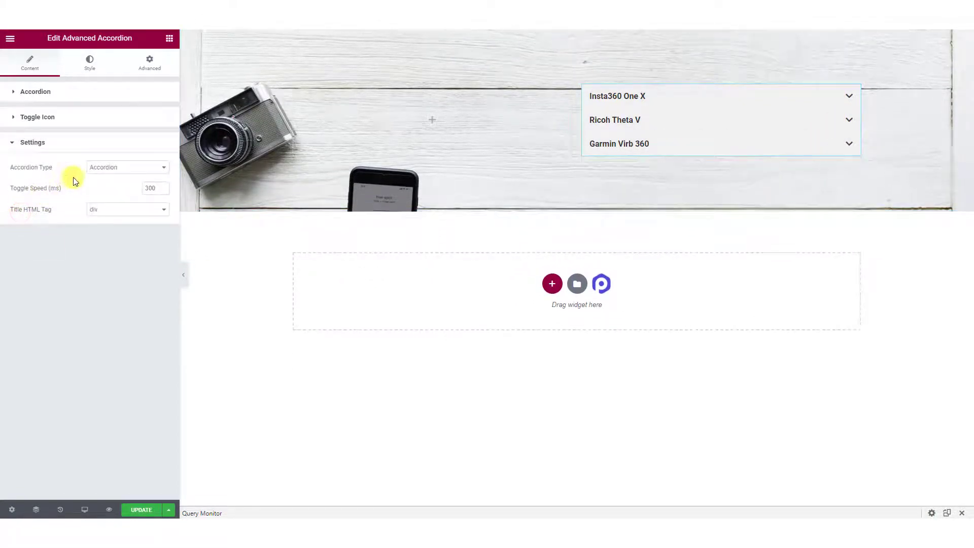
left_click(88, 61)
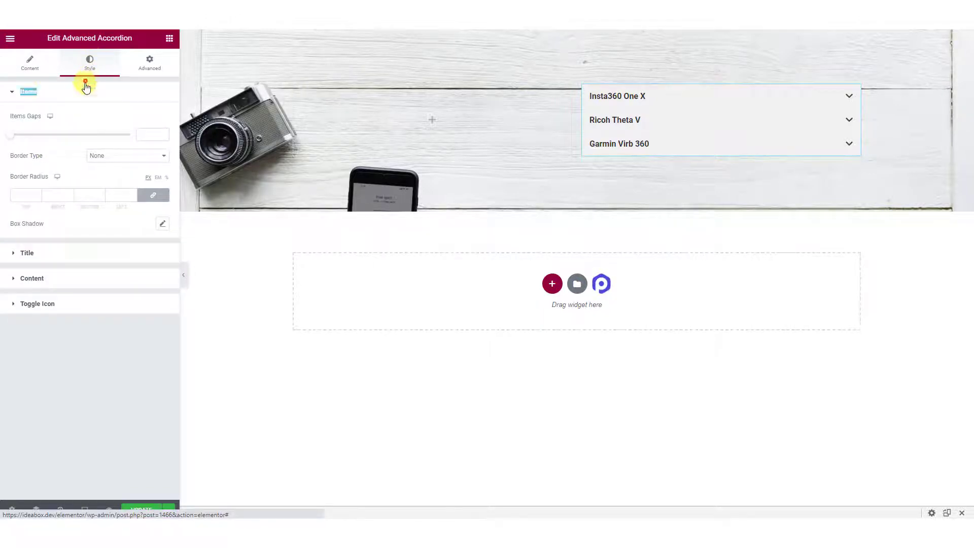
left_click(27, 91)
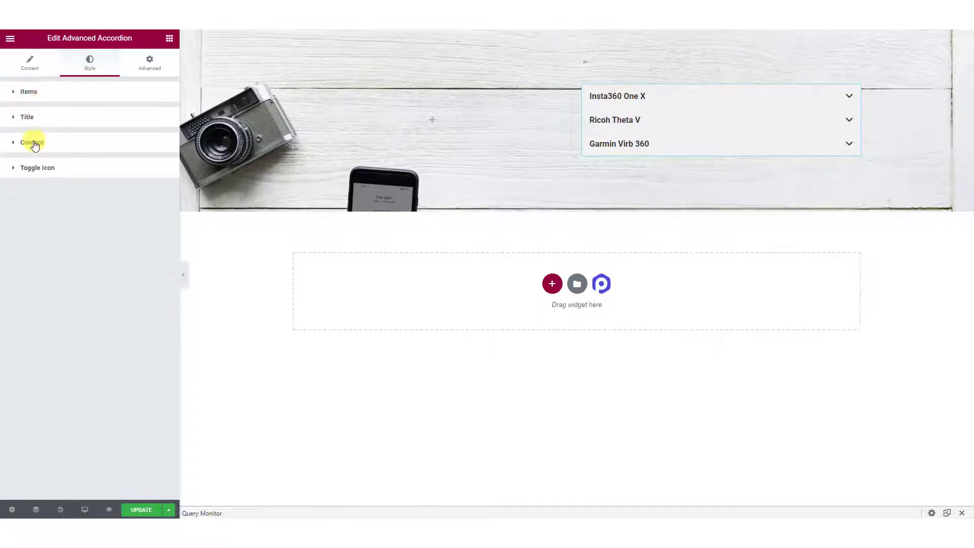
left_click(60, 95)
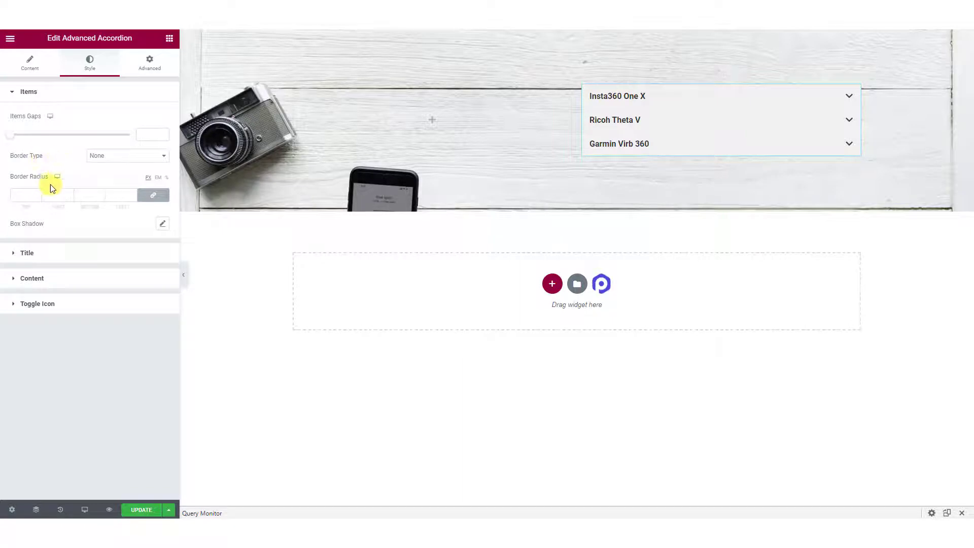
Set the accordion titles' normal background color to #008CB7 and their text color to white.
left_click(96, 257)
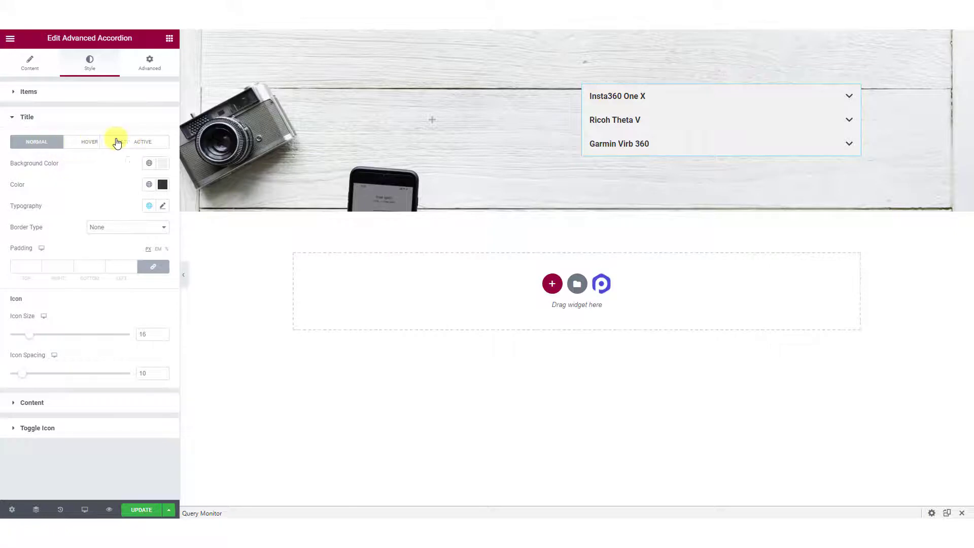
left_click(162, 163)
type("#008CB7")
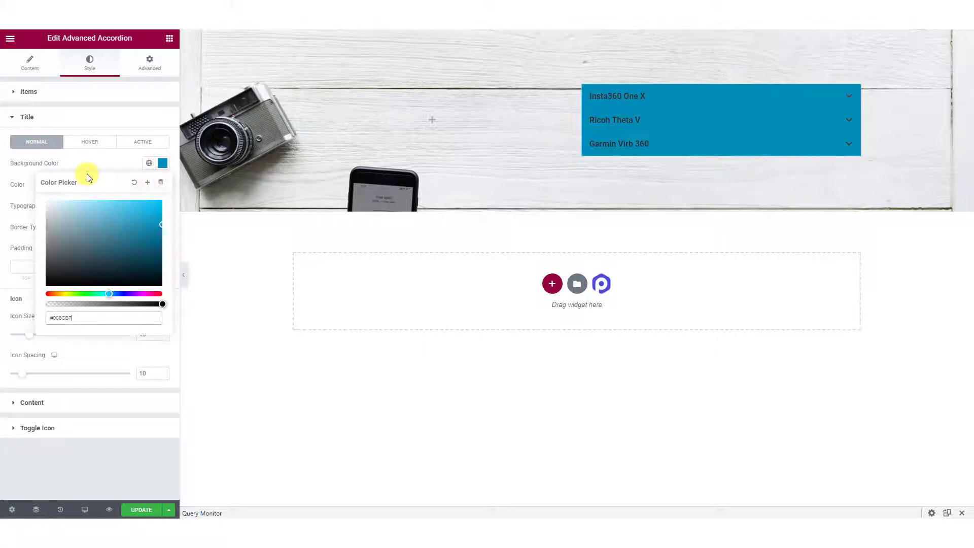
left_click(101, 165)
left_click(162, 184)
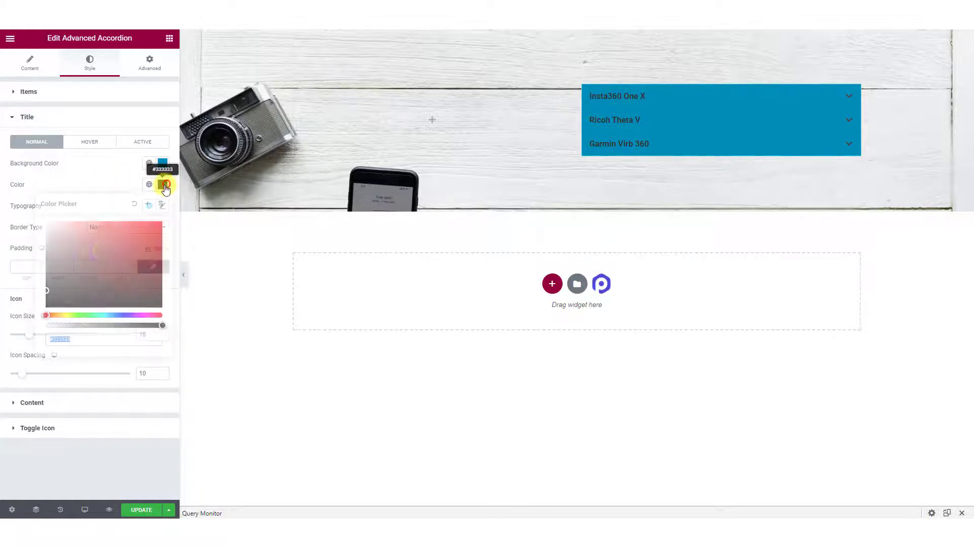
left_click(98, 261)
left_click_drag(83, 247, 45, 221)
left_click(75, 178)
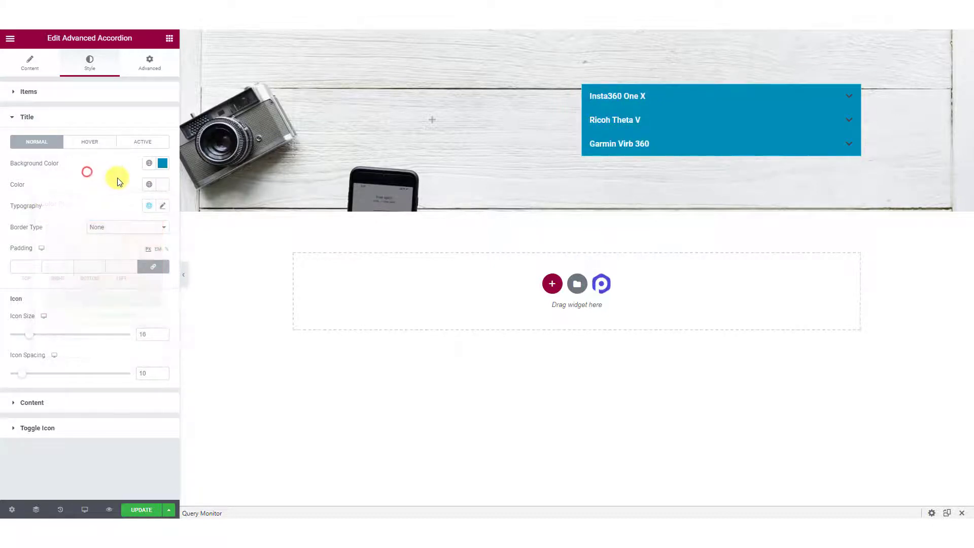
Set the title typography to Poppins at 18 px, weight 400, with uppercase transform.
left_click(162, 205)
left_click(123, 254)
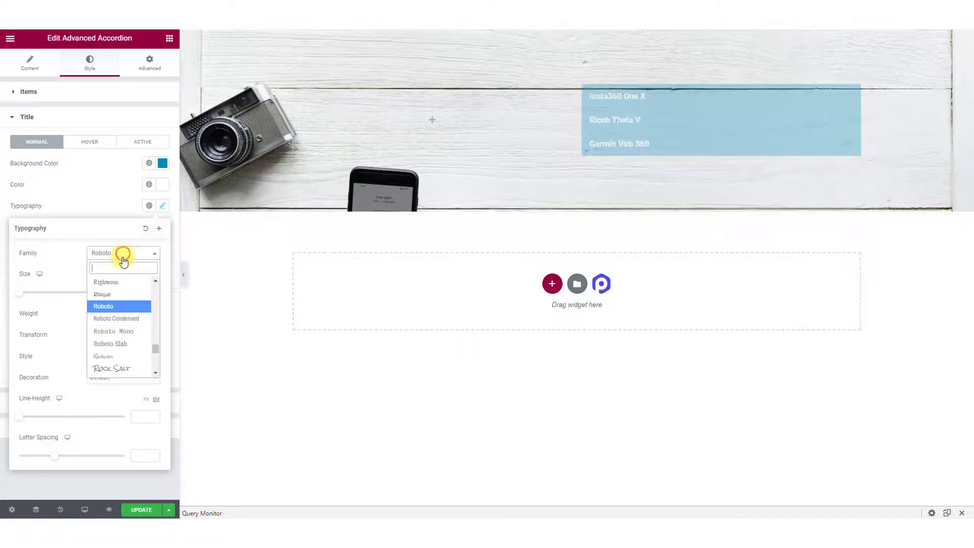
type("pop")
key("Return")
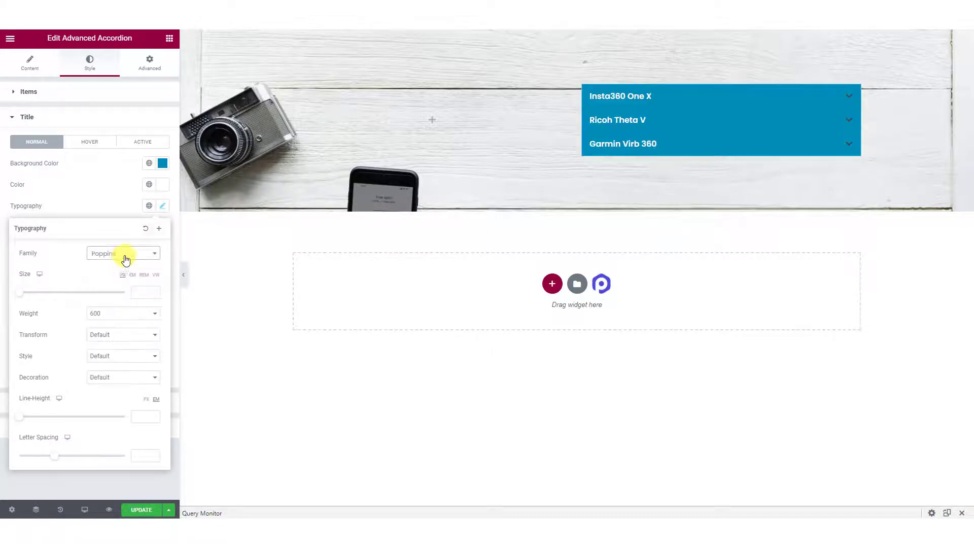
left_click(138, 286)
type("18")
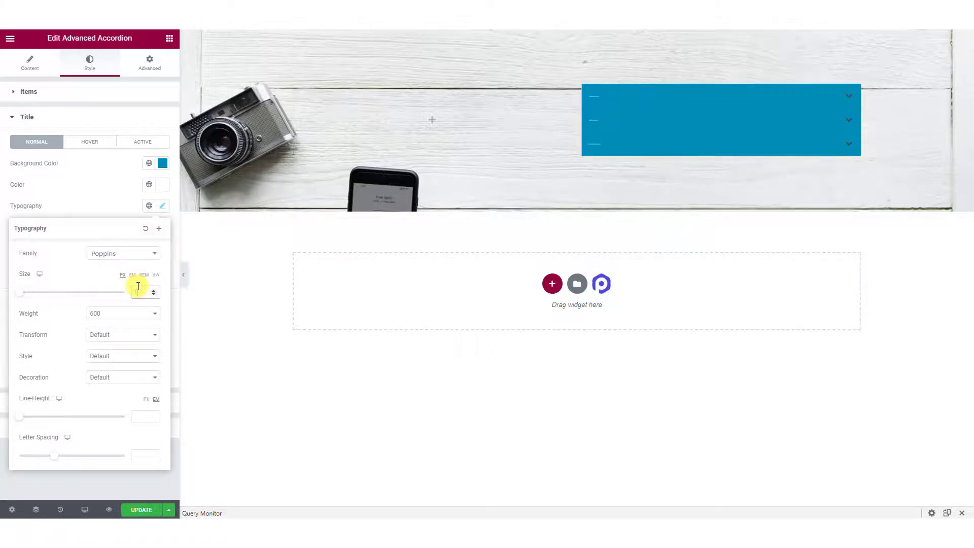
left_click(122, 313)
left_click(130, 347)
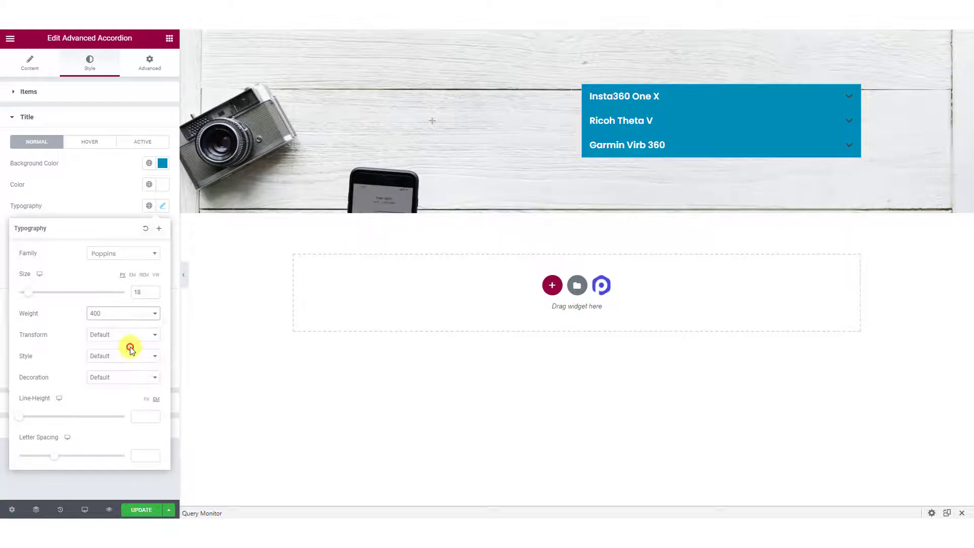
left_click(124, 335)
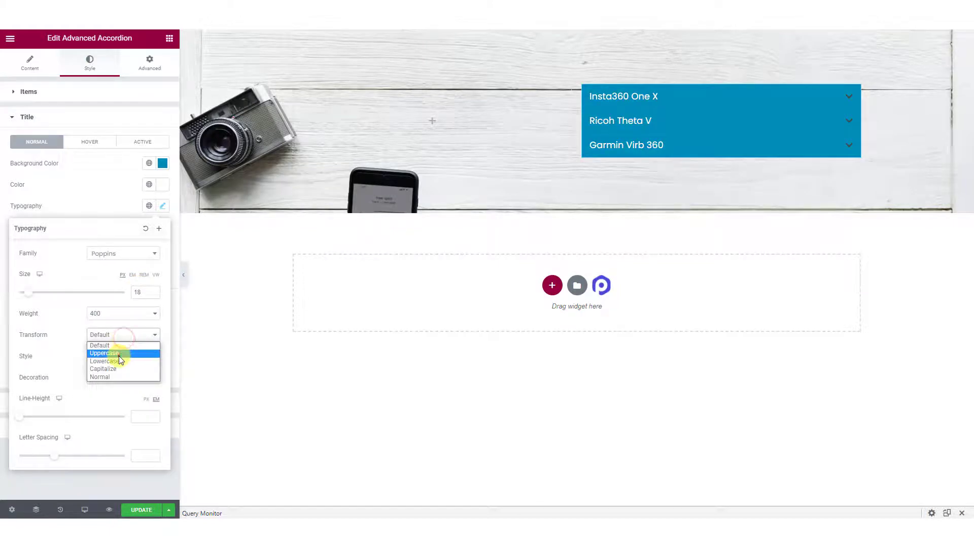
left_click(118, 355)
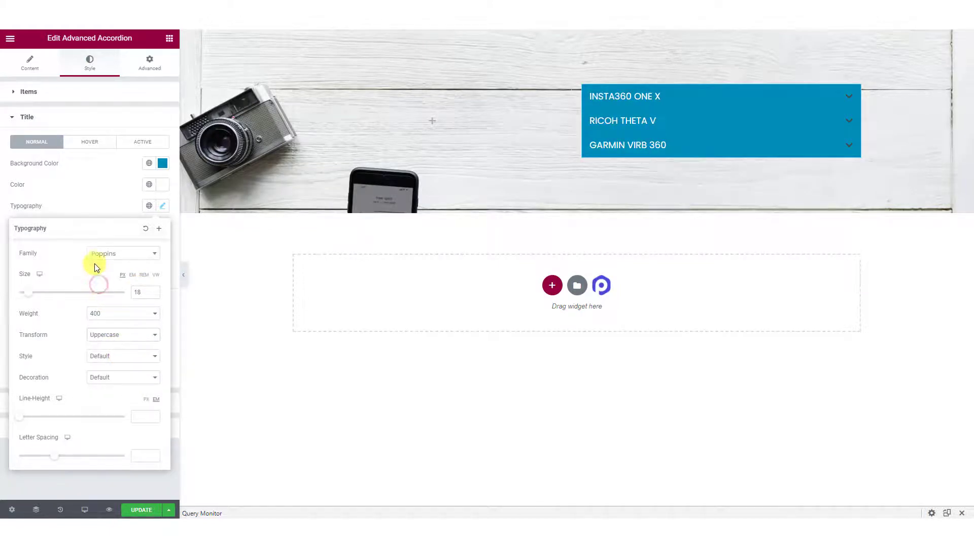
left_click(87, 184)
Give the accordion titles a solid border with only a bottom width of 1, previewing the Insta360 One X item.
left_click(109, 227)
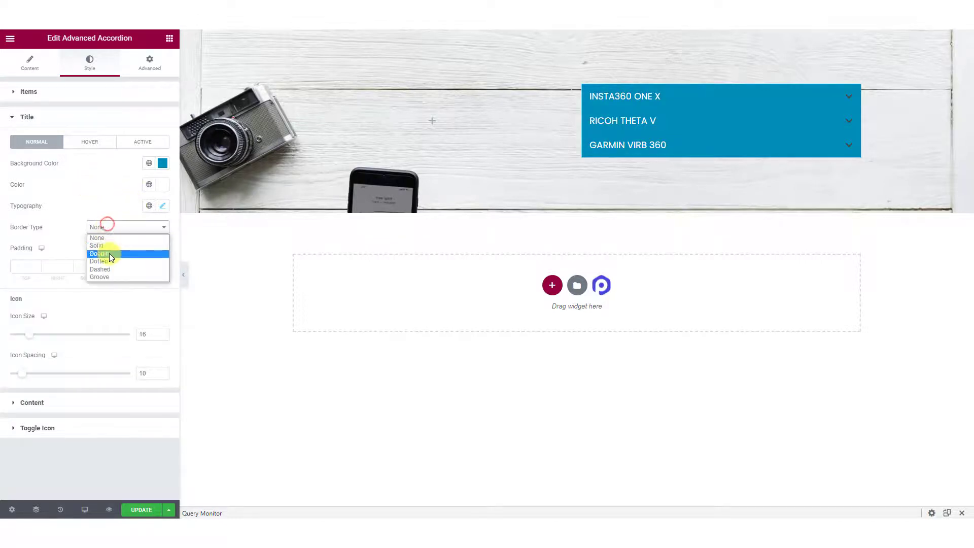
left_click(109, 253)
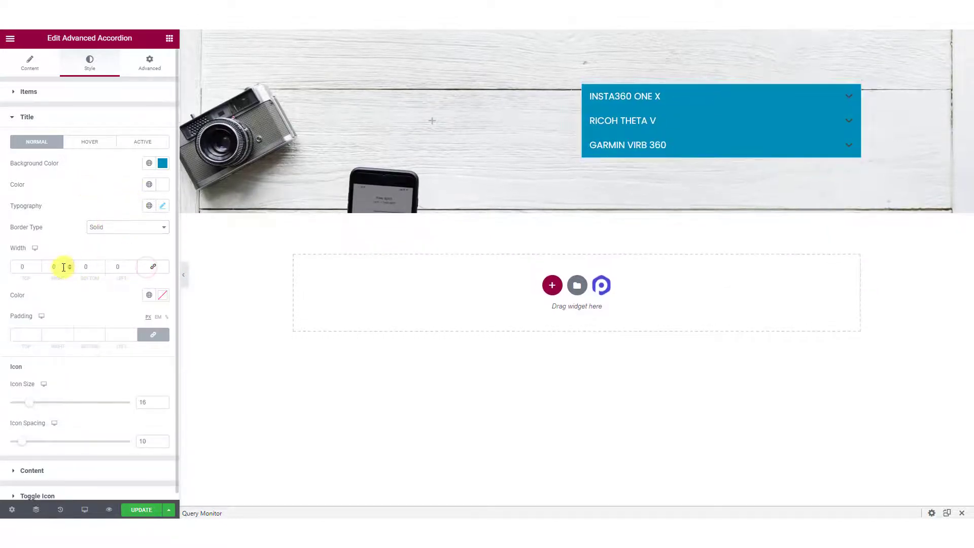
type("1")
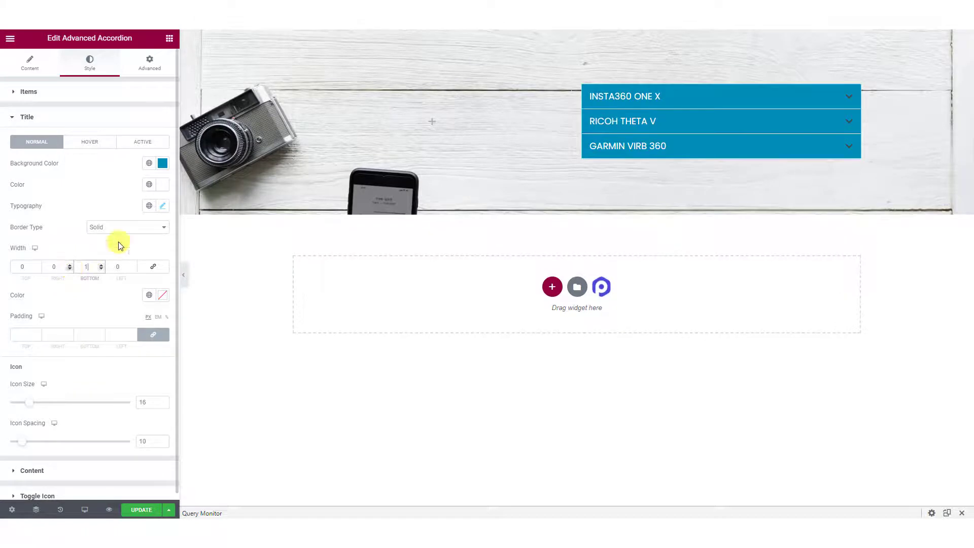
left_click(662, 103)
left_click(661, 101)
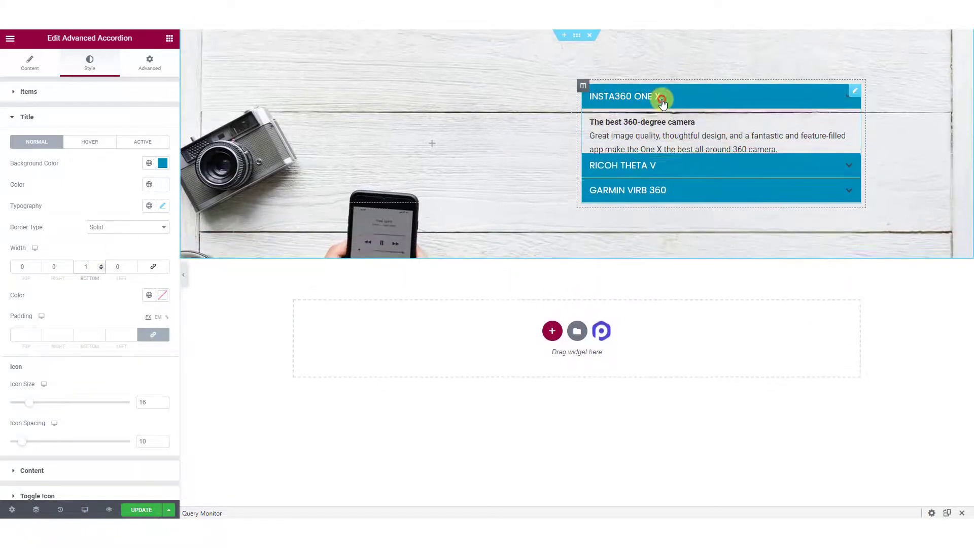
Make the title border color fully transparent, using #02010100.
left_click(162, 295)
left_click(95, 416)
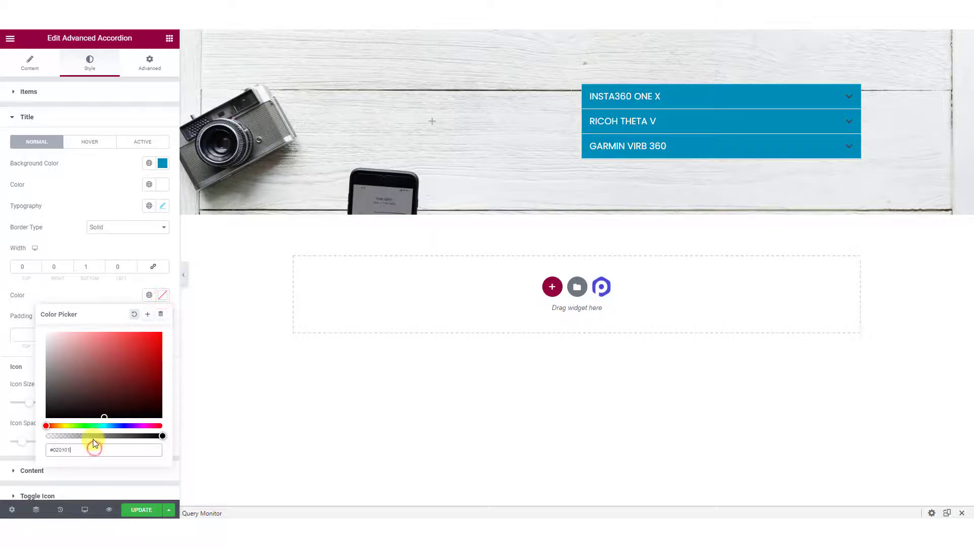
left_click_drag(95, 435, 35, 441)
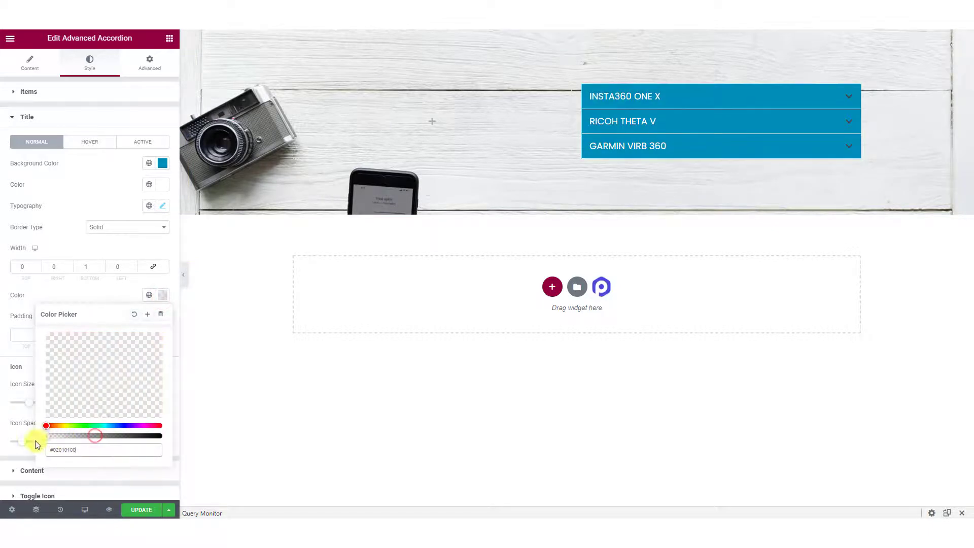
left_click(84, 296)
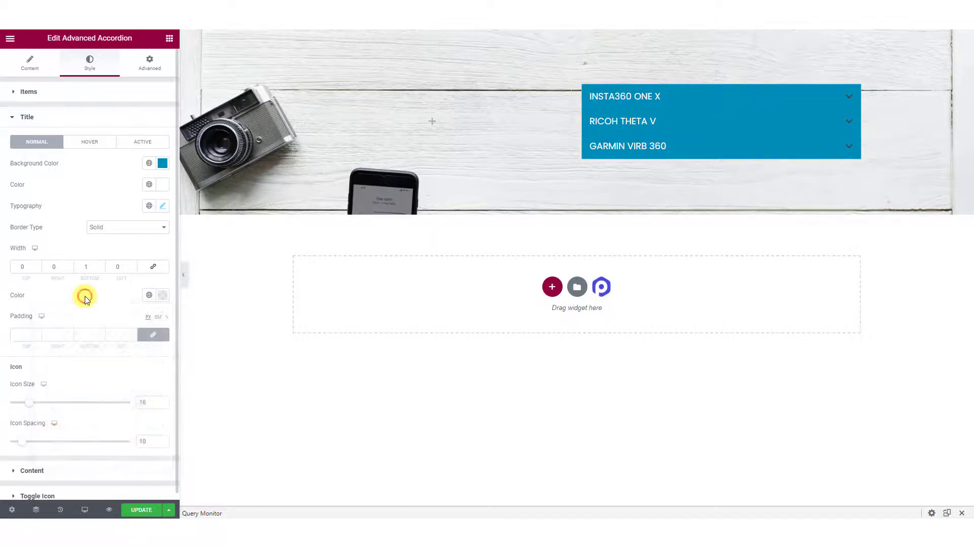
Unlink the title padding values and set them to 25 px top and bottom and 35 px right and left.
left_click(154, 335)
left_click(32, 340)
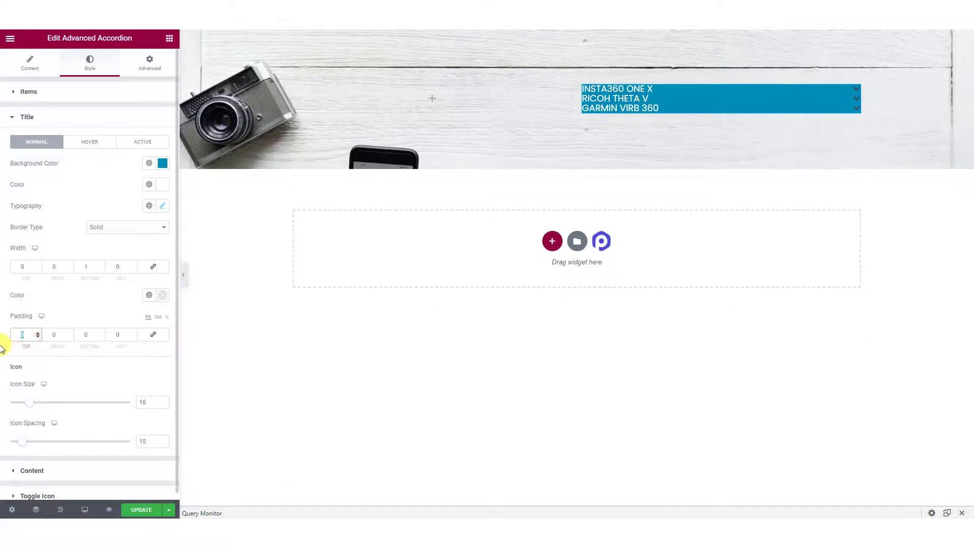
type("25")
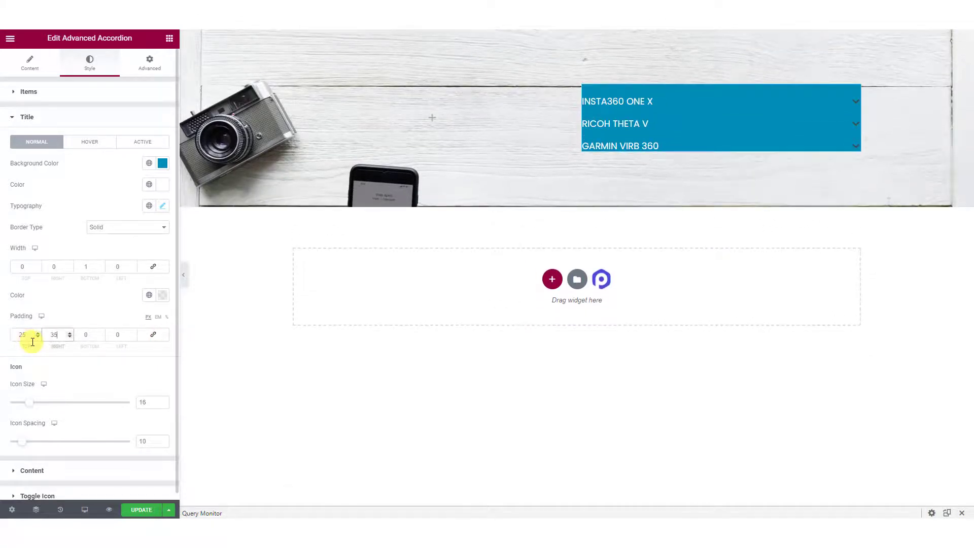
type("25")
key("Tab")
type("35")
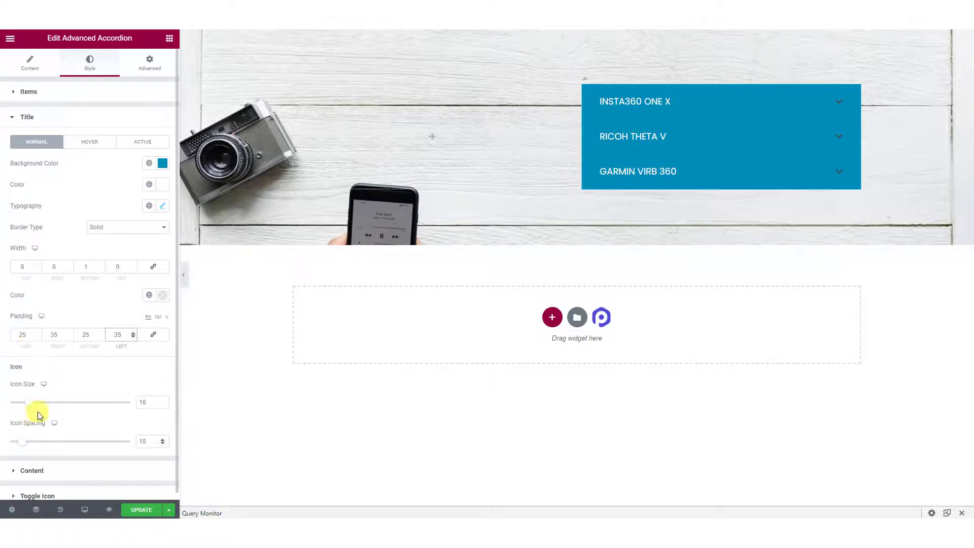
Set the accordion content's background color to white (#FFFFFF) and expand the Insta360 One X item to preview it.
left_click(44, 471)
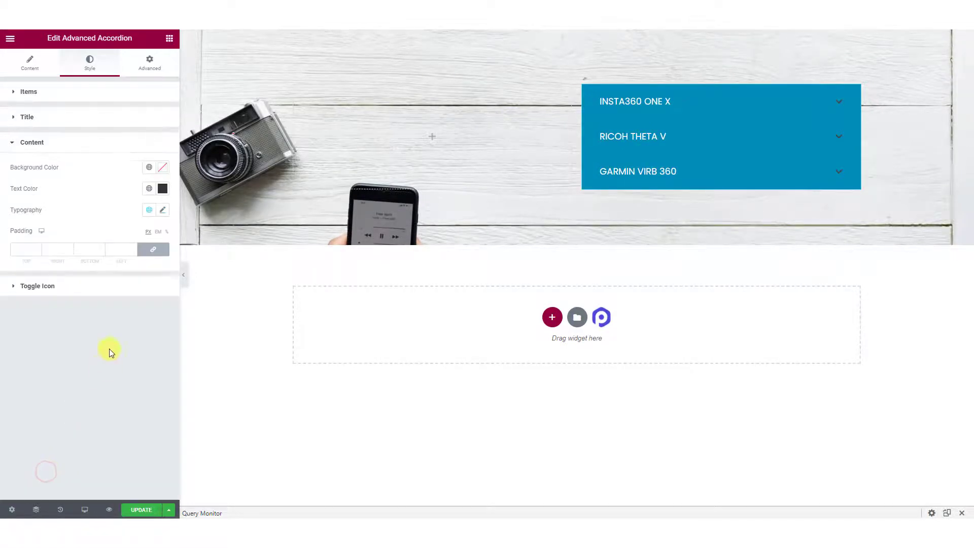
left_click(164, 167)
type("#F4EDED")
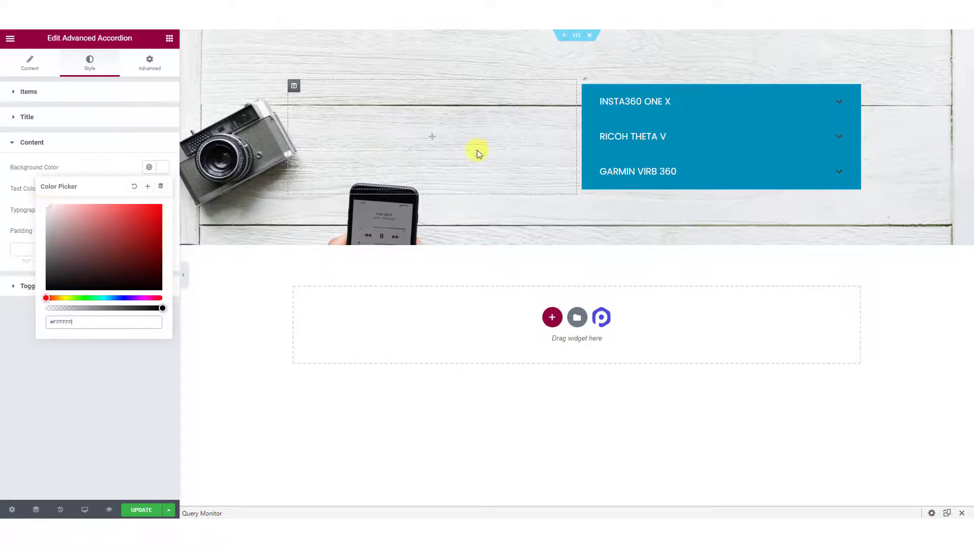
left_click(665, 111)
left_click(109, 169)
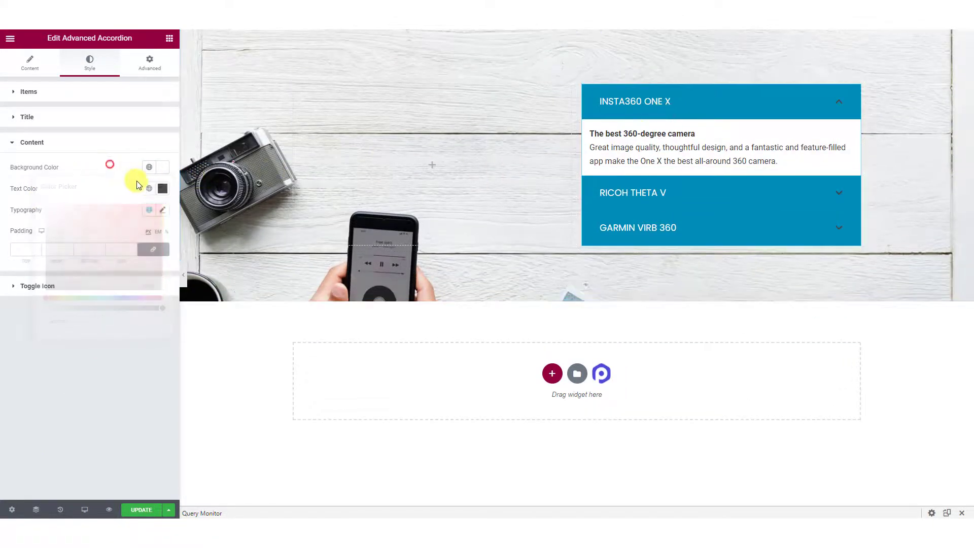
Change the accordion content's text color to a slightly lighter dark gray.
left_click(163, 188)
left_click_drag(54, 265, 41, 292)
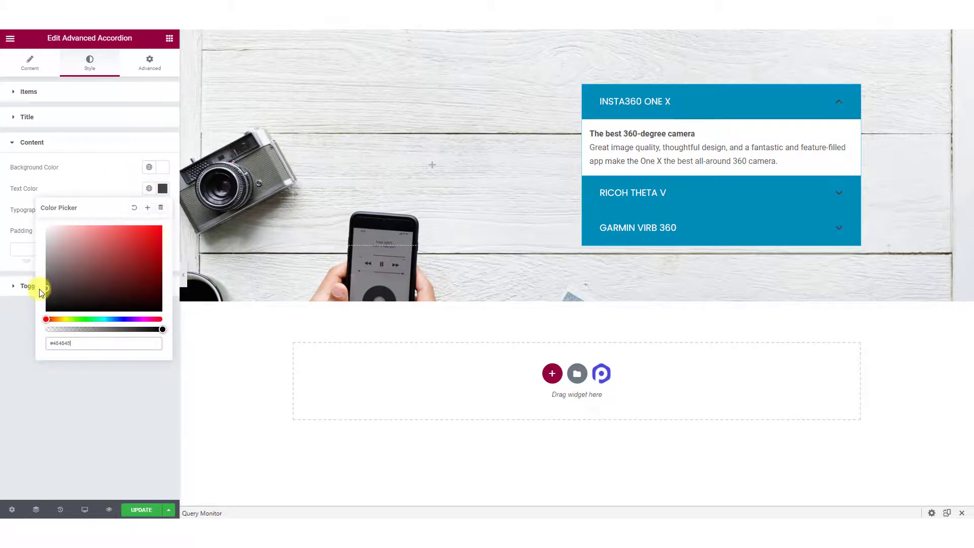
left_click(62, 418)
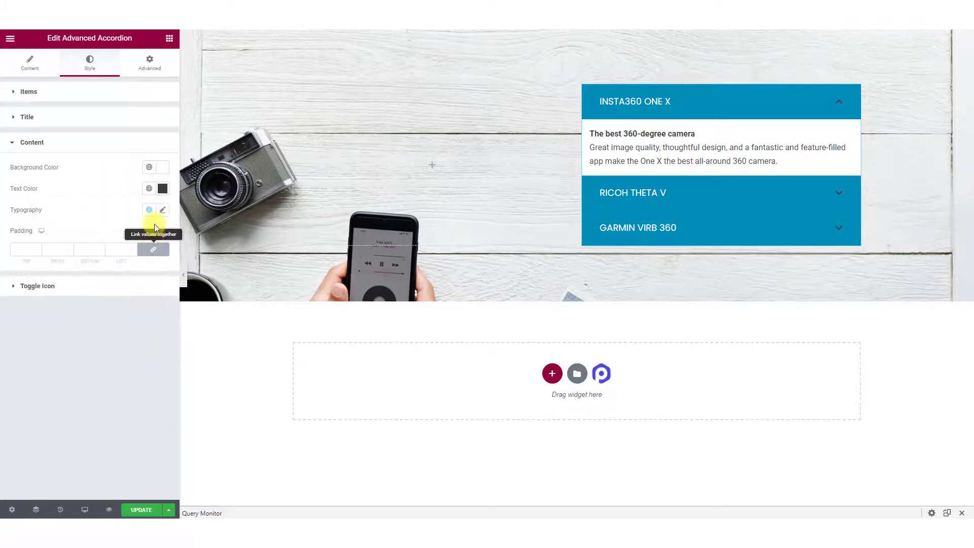
Change the content font family to Poppins and expand the Insta360 One X item to preview it.
left_click(164, 209)
left_click(124, 257)
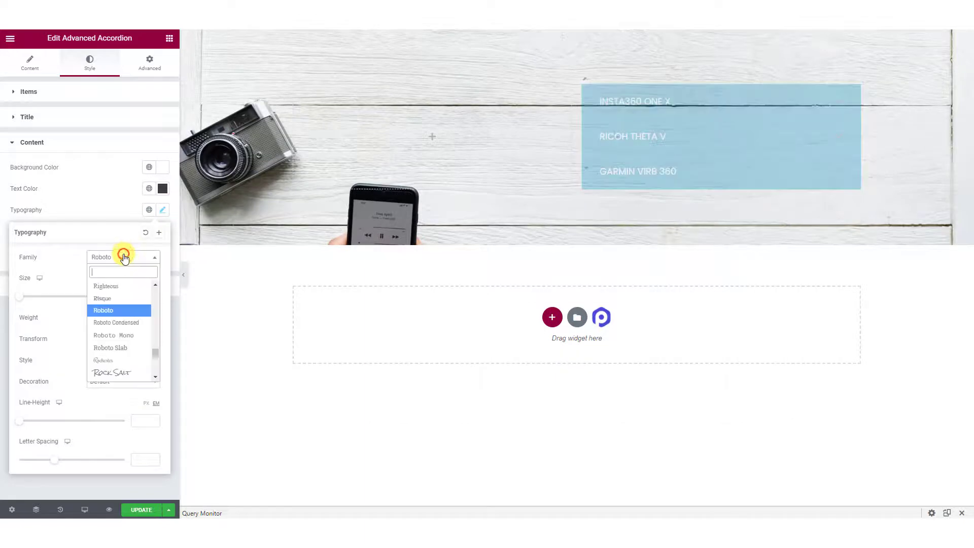
type("popp")
key("Return")
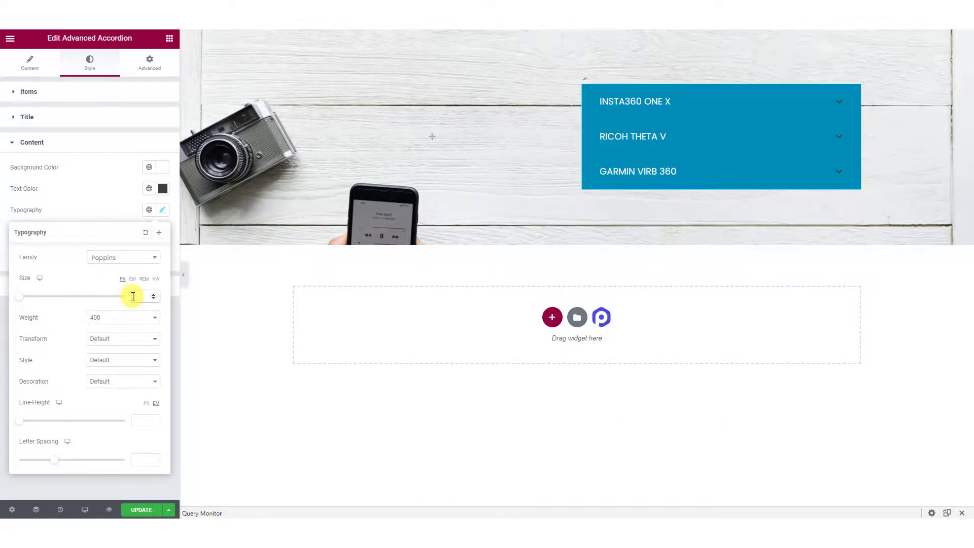
left_click(628, 102)
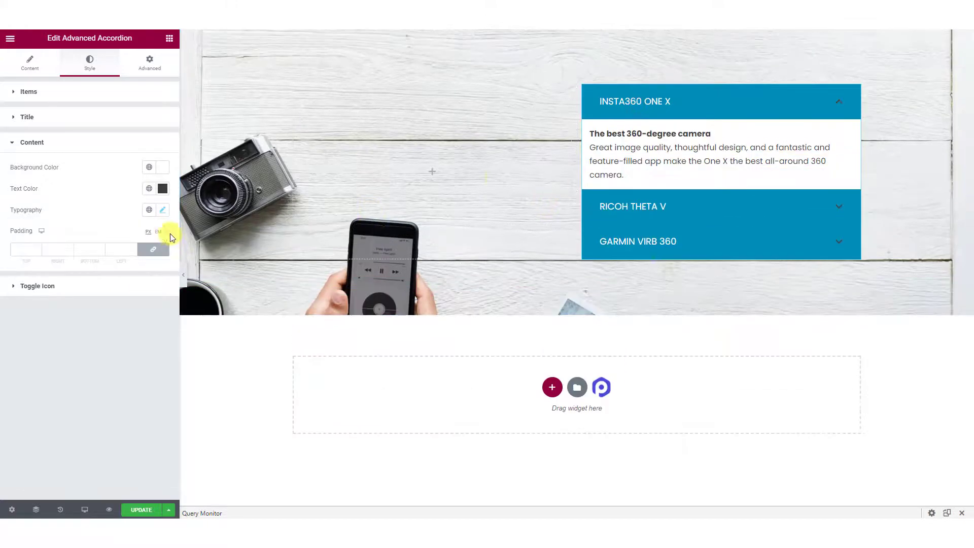
Set the accordion content's font size to 15 px.
left_click(163, 211)
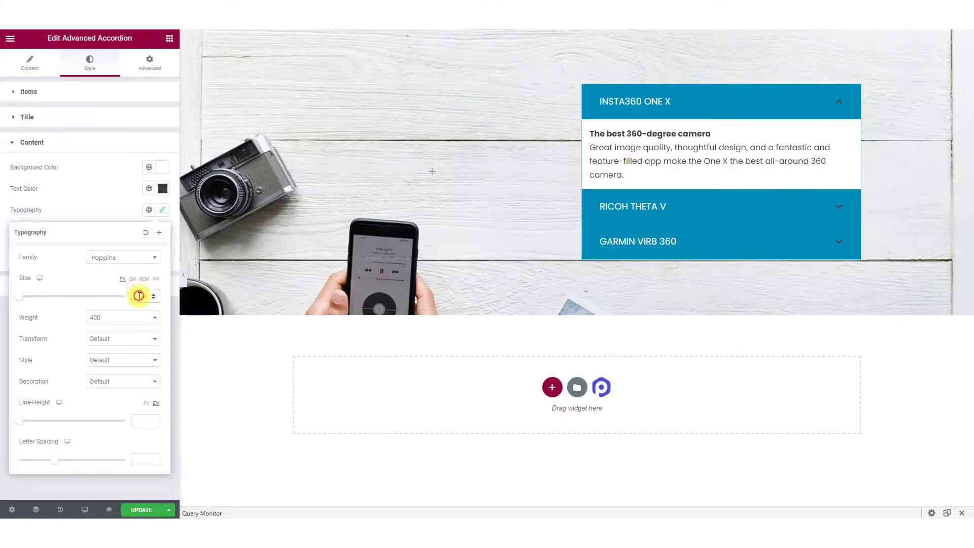
left_click(139, 296)
type("13")
key("BackSpace")
type("5")
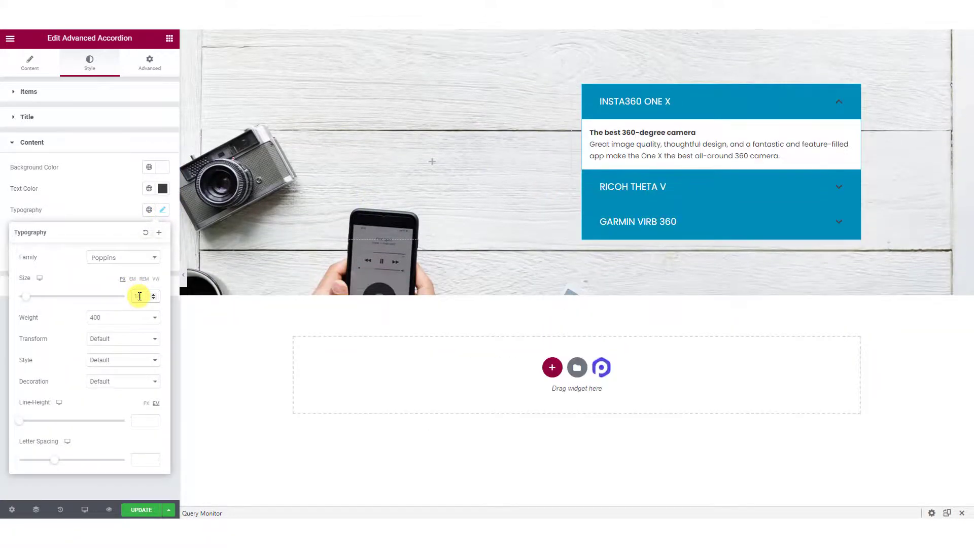
Try slightly different font sizes for the accordion content, settle on 14 px and close the typography settings.
key("BackSpace")
type("7")
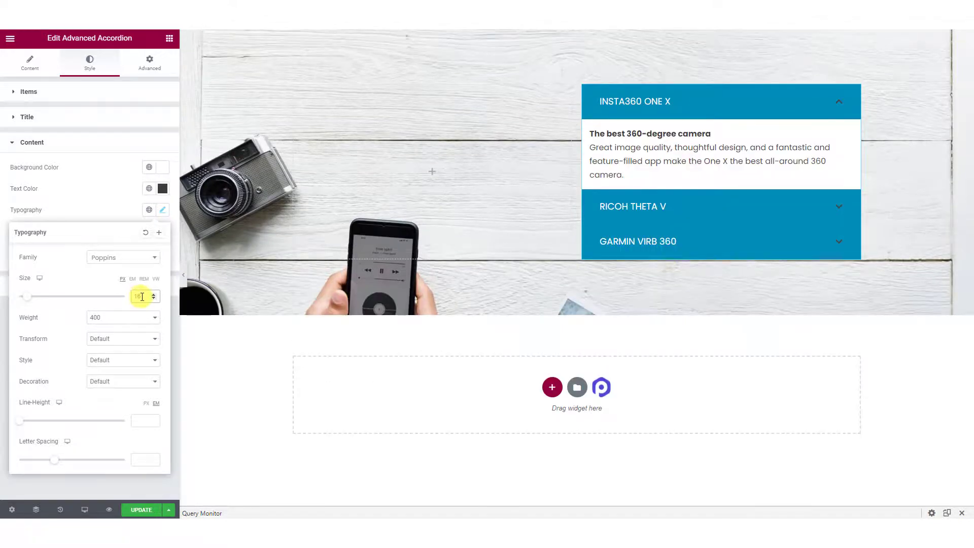
key("BackSpace")
type("5")
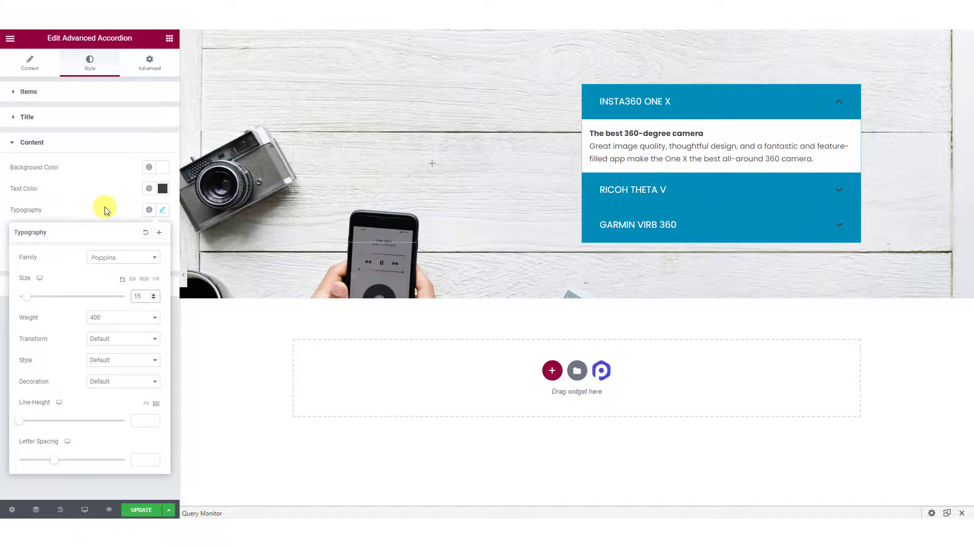
key("BackSpace")
type("4")
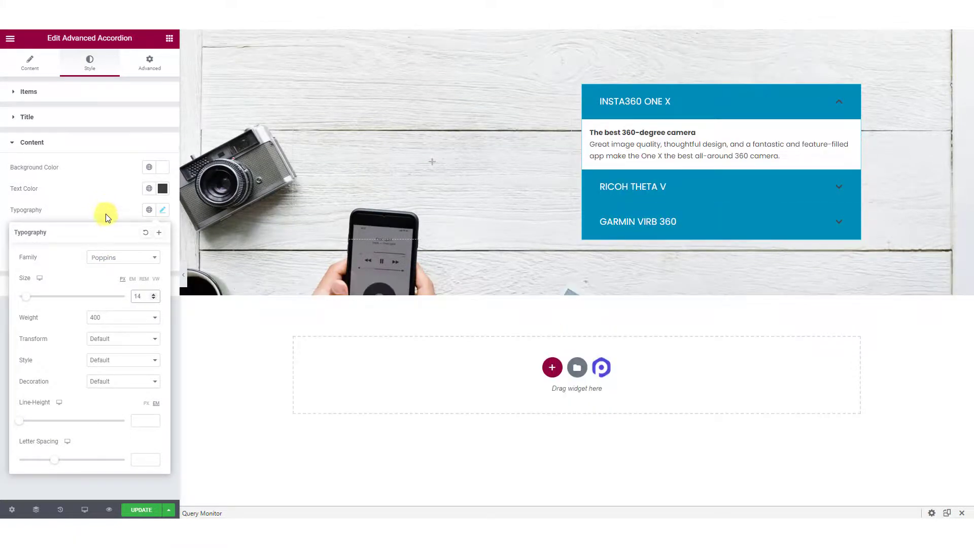
left_click(107, 206)
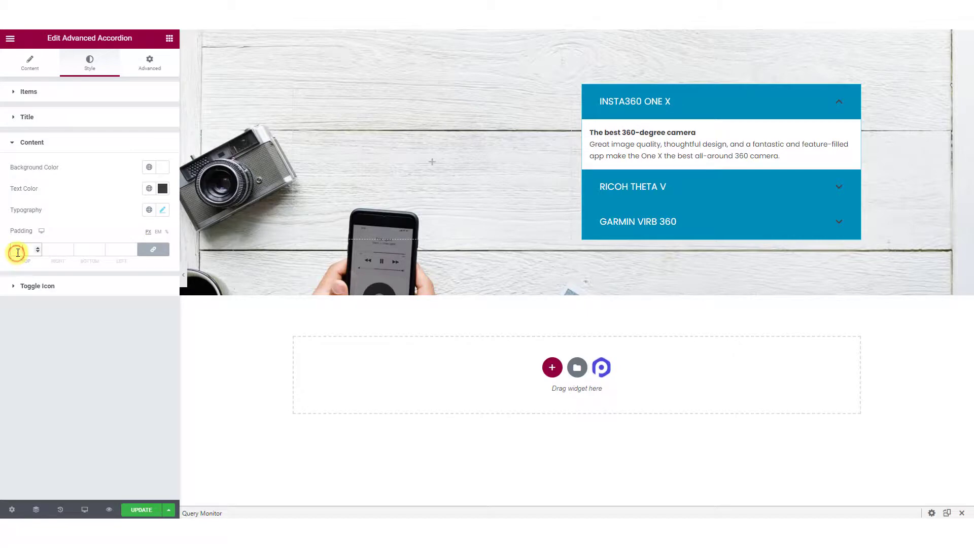
Unlink the accordion content's padding values and set them to 25 px top and bottom and 35 px right and left.
left_click(153, 249)
left_click(25, 249)
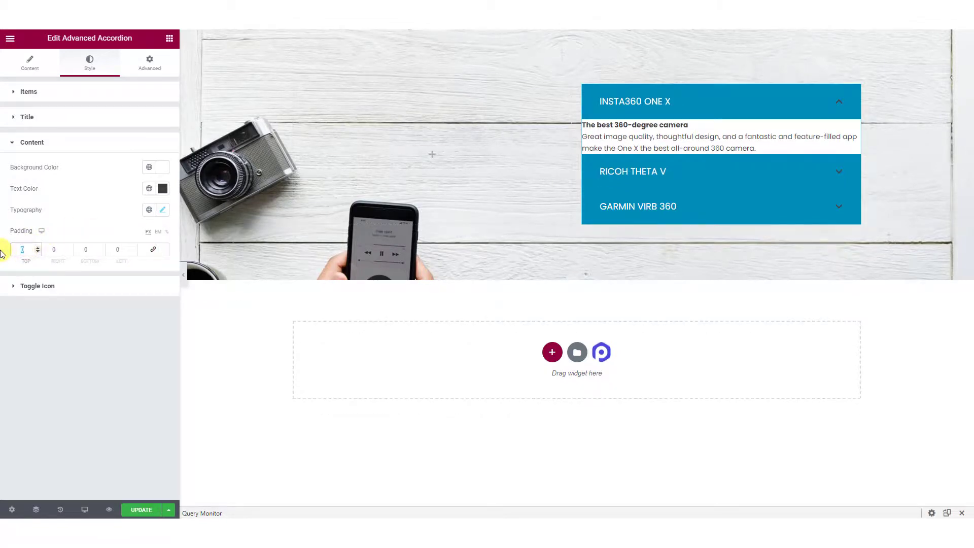
type("25")
key("Tab")
type("35")
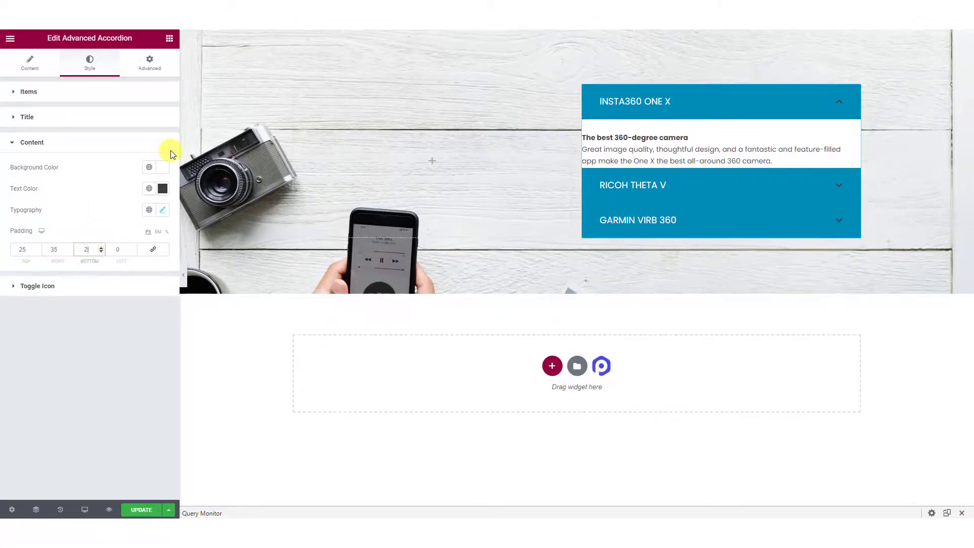
key("Tab")
type("25")
key("Tab")
type("35")
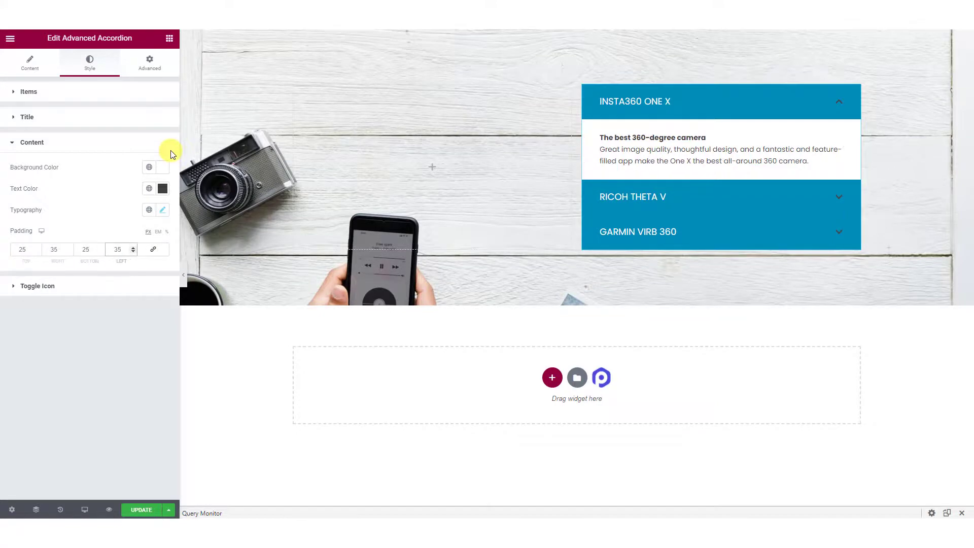
Change the accordion toggle icon's normal color to white.
left_click(44, 339)
left_click(71, 290)
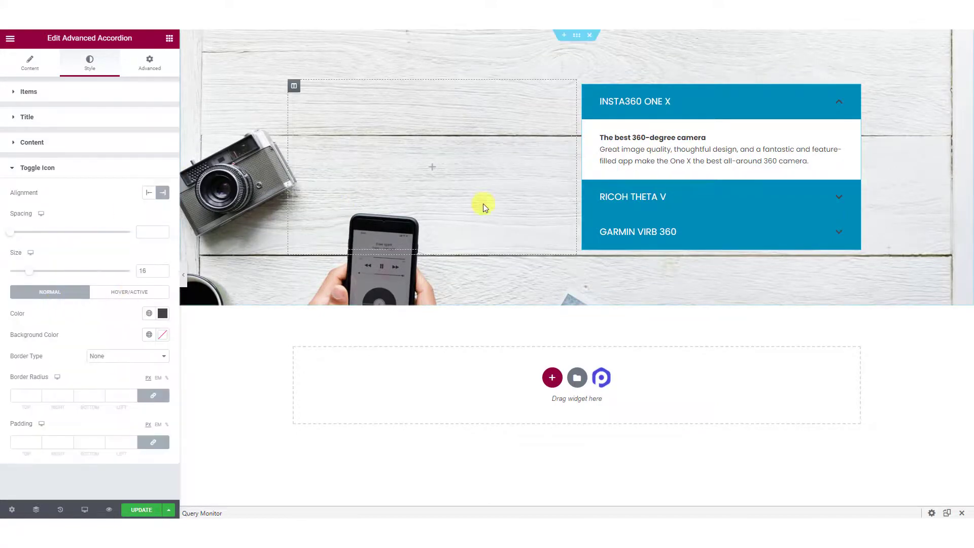
left_click(162, 313)
left_click(85, 364)
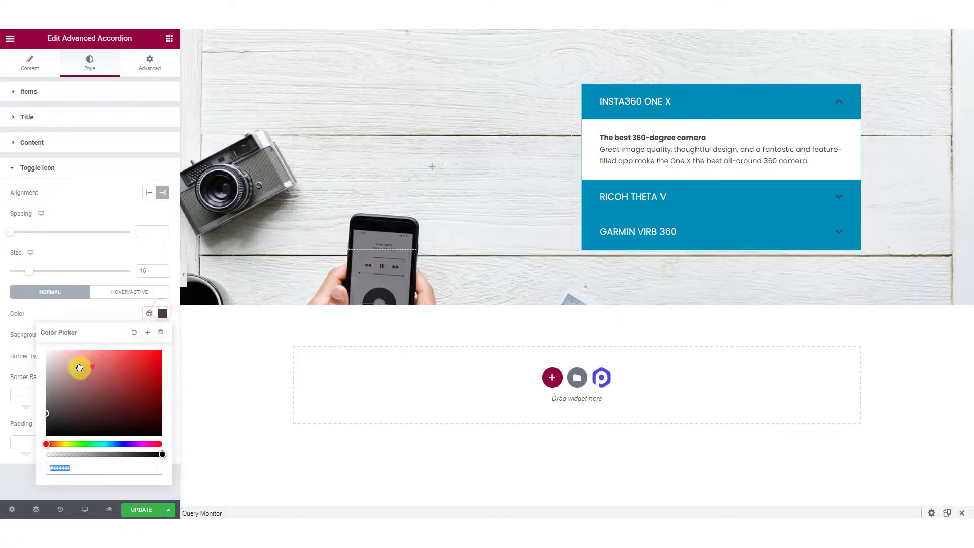
left_click(47, 312)
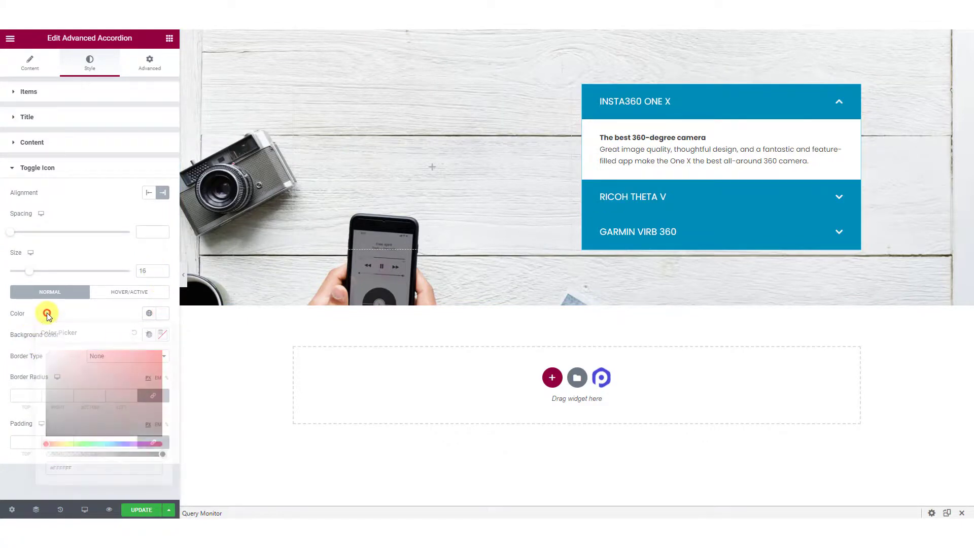
Try aligning the toggle icons to the left of the titles, and restore their right alignment.
left_click(149, 193)
left_click(614, 102)
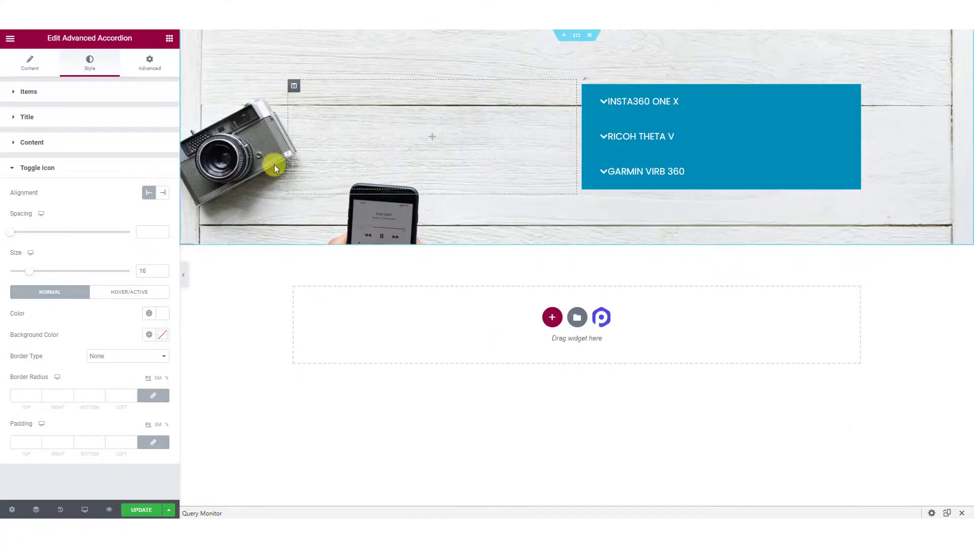
left_click(162, 193)
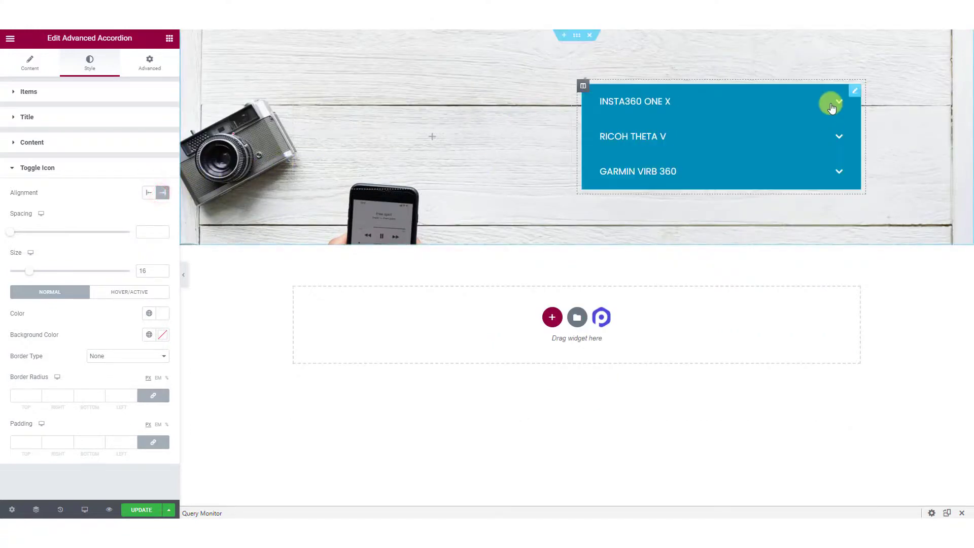
Expand the accordion items in turn to check the toggle icons and content, finishing on Insta360 One X.
left_click(836, 132)
left_click(838, 97)
left_click(838, 231)
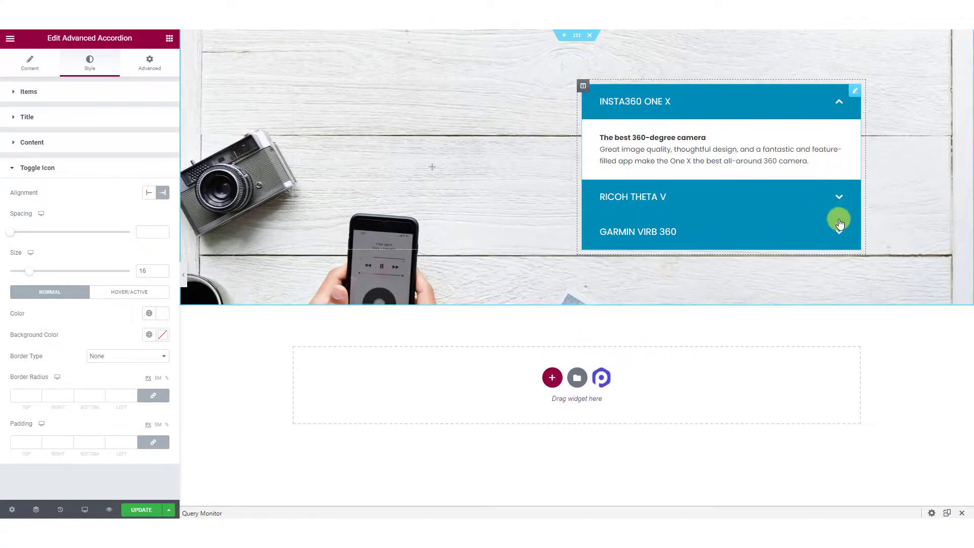
left_click(847, 138)
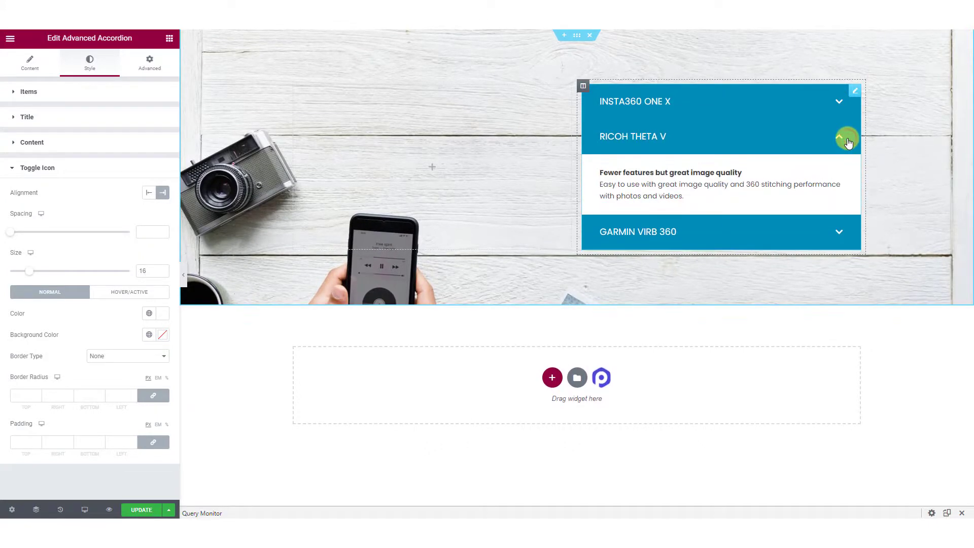
left_click(811, 101)
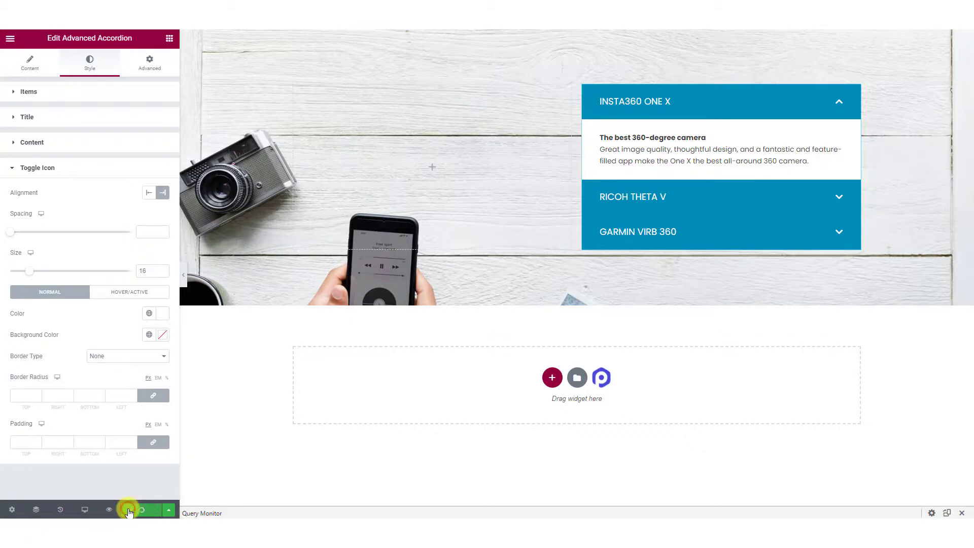
Update the page and open its preview, expanding and collapsing the three camera items to check the finished accordion.
left_click(107, 508)
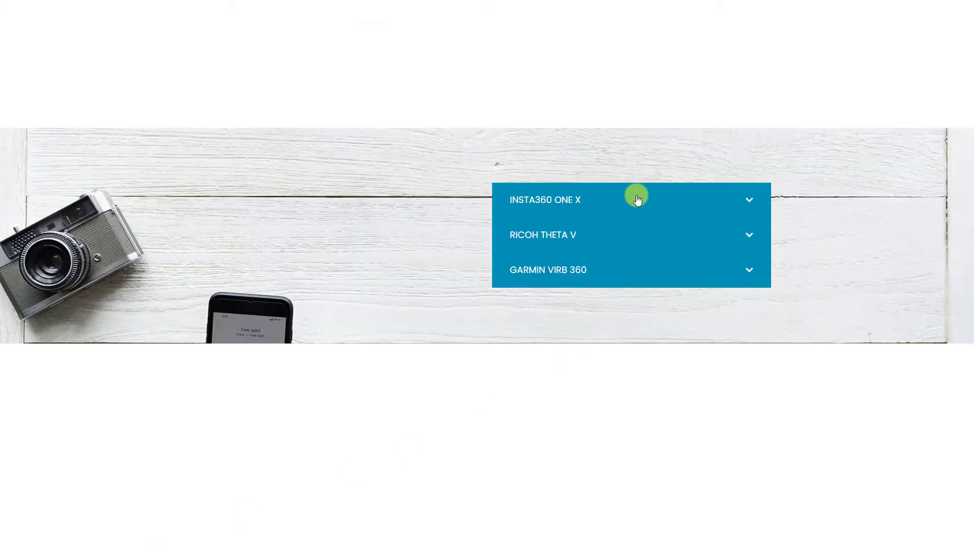
left_click(637, 198)
left_click(627, 287)
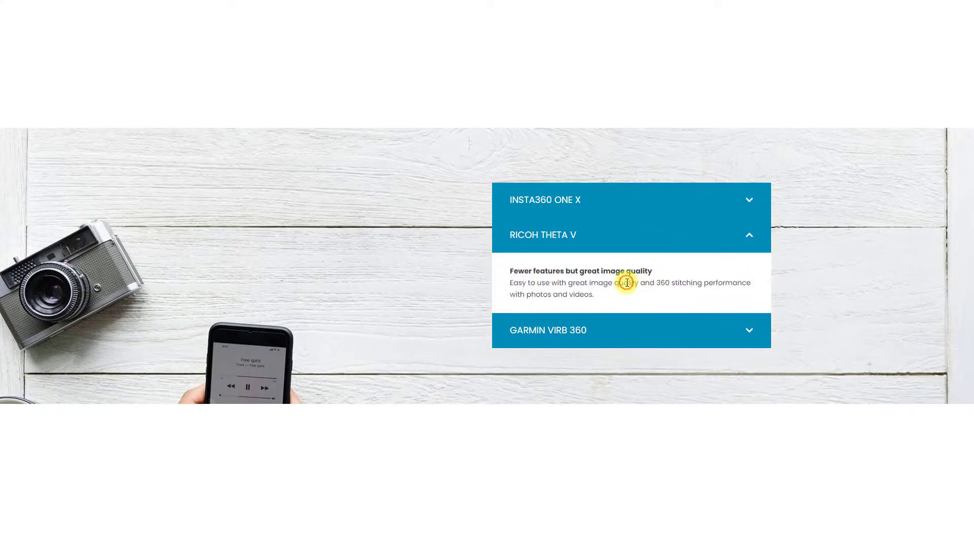
left_click(622, 328)
left_click(624, 198)
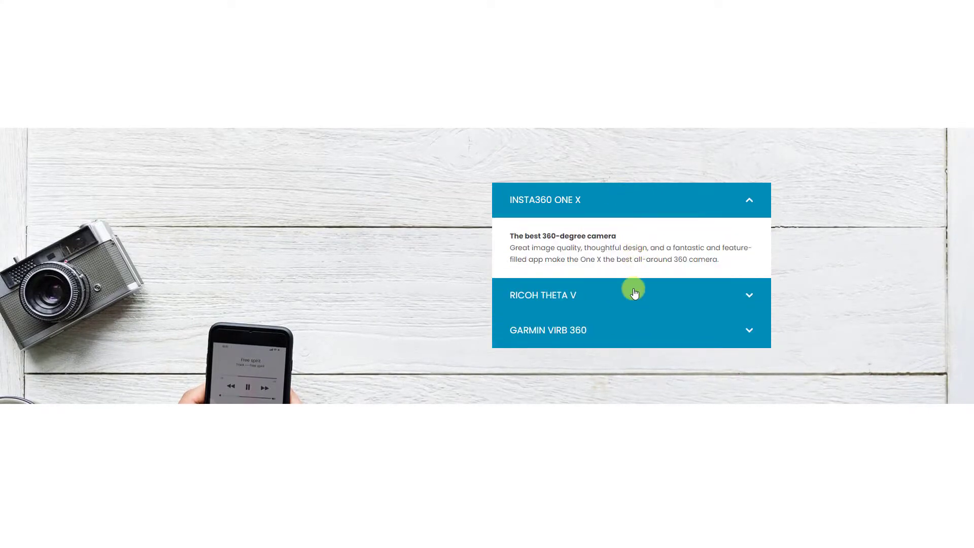
left_click(635, 292)
left_click(631, 198)
left_click(632, 200)
left_click(632, 200)
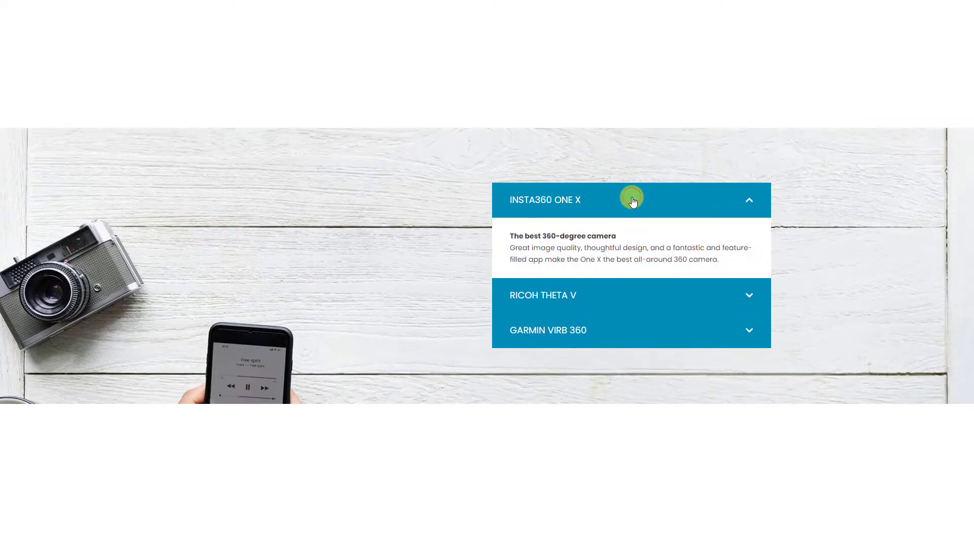
left_click(629, 284)
left_click(611, 327)
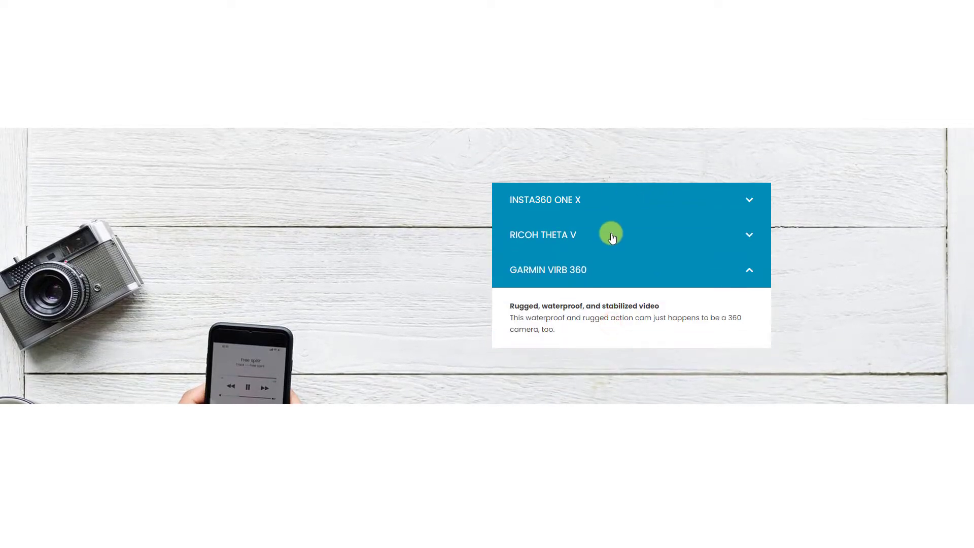
left_click(611, 236)
left_click(620, 201)
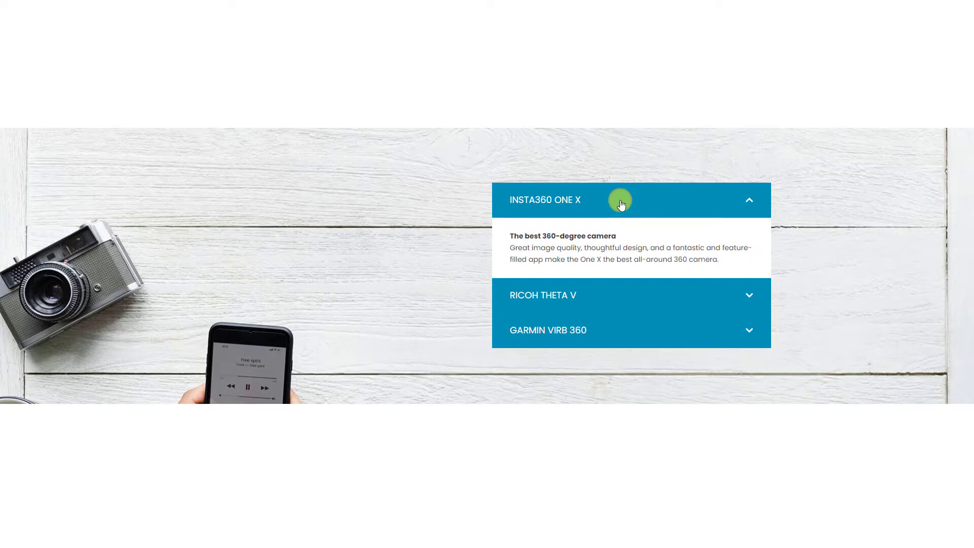
left_click(621, 204)
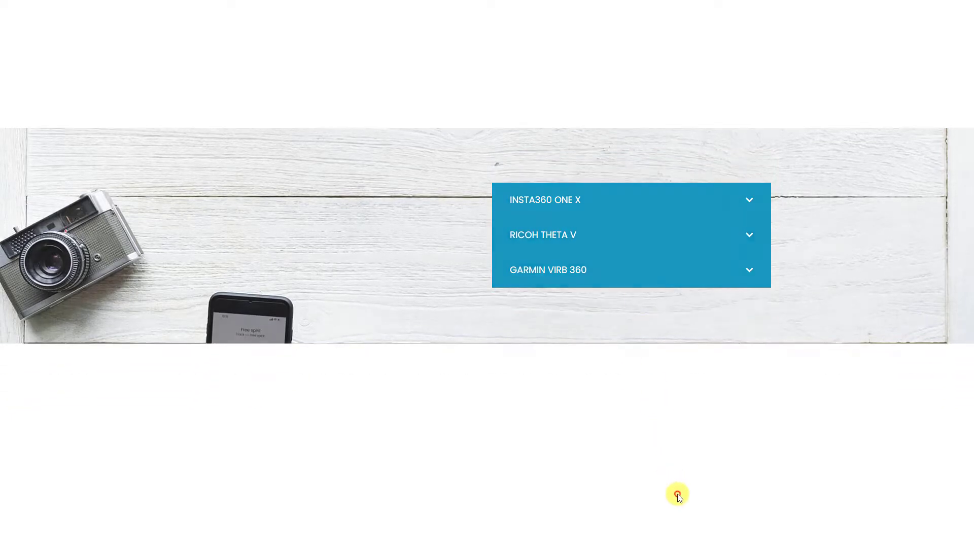